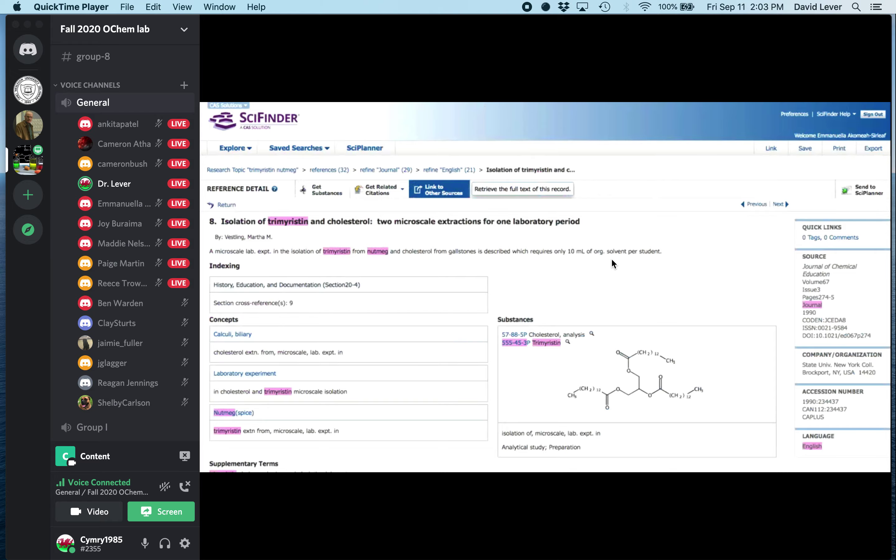
Bring Safari forward and return to the 29 journal-refined trimyristin nutmeg references via the breadcrumb
key(ctrl+Up)
click(640, 240)
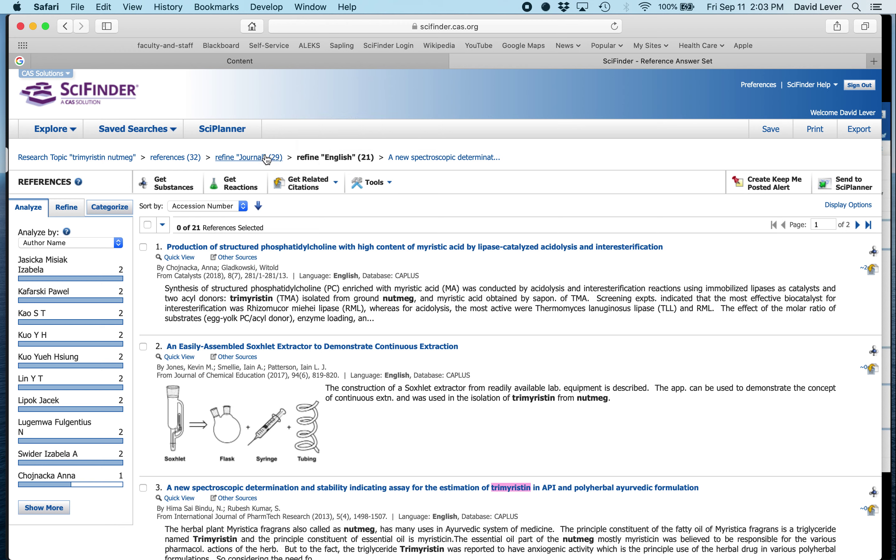
mouse_move(255, 159)
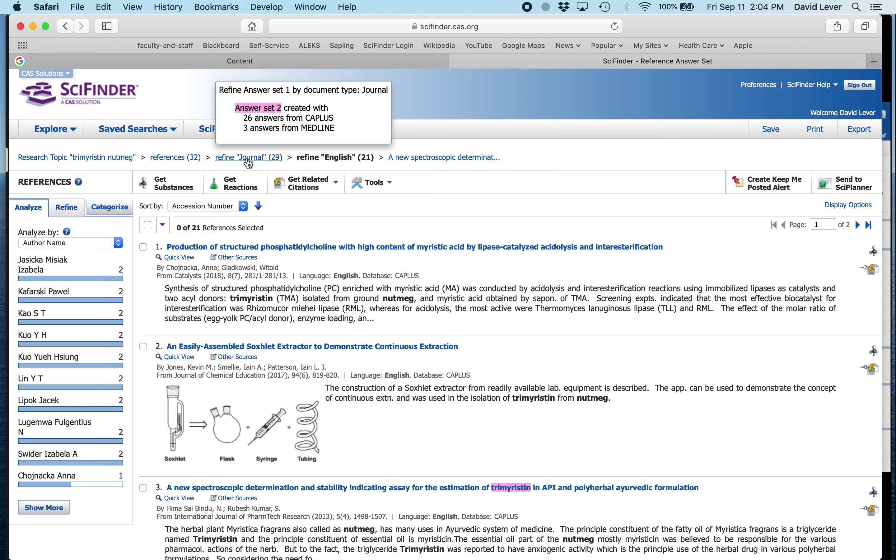
click(247, 160)
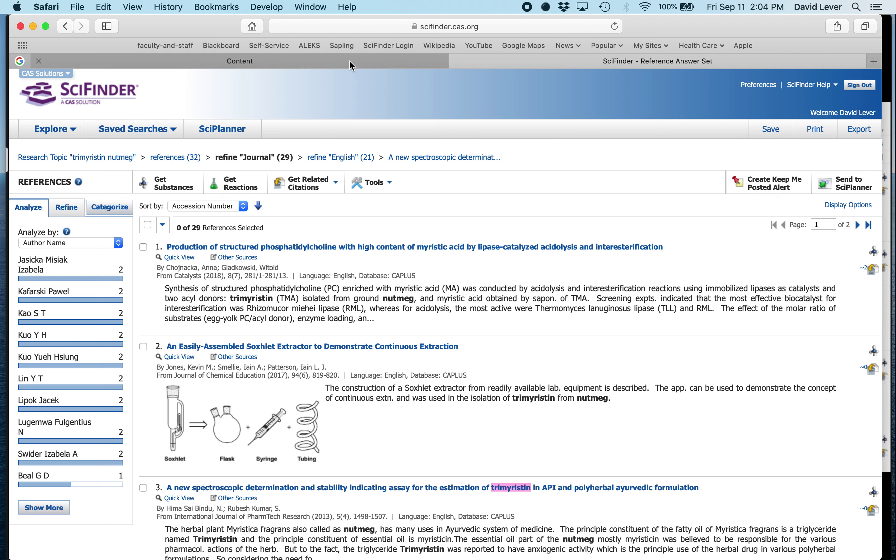
Bring Discord forward and view a voice member's full profile, then dismiss it
key(ctrl+Up)
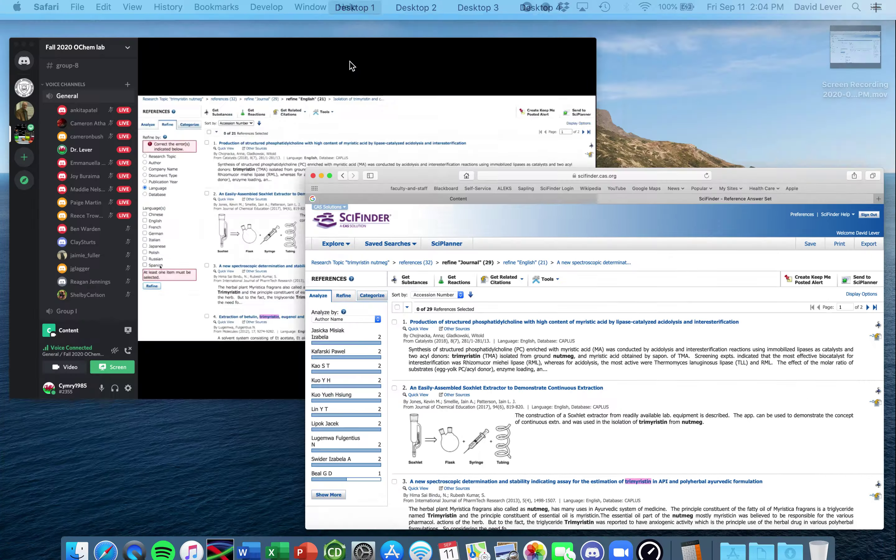
click(350, 77)
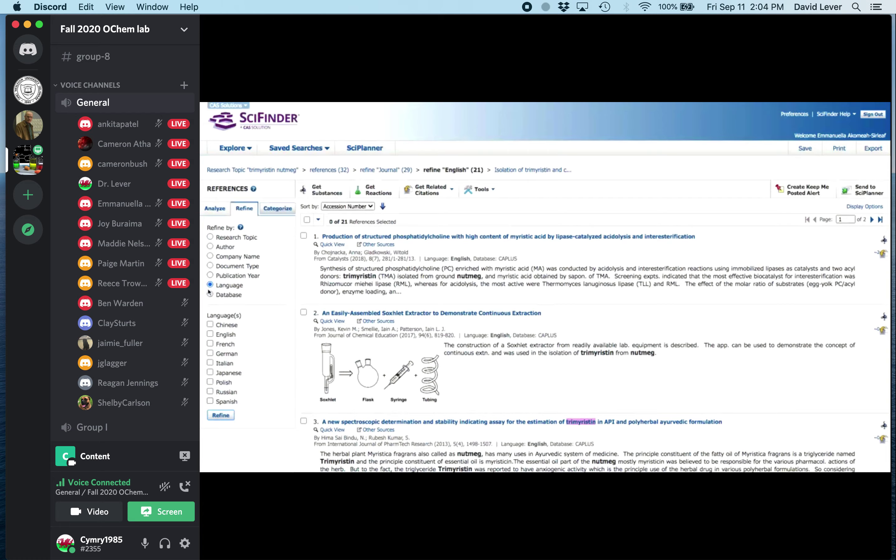
key(ctrl+Up)
click(350, 77)
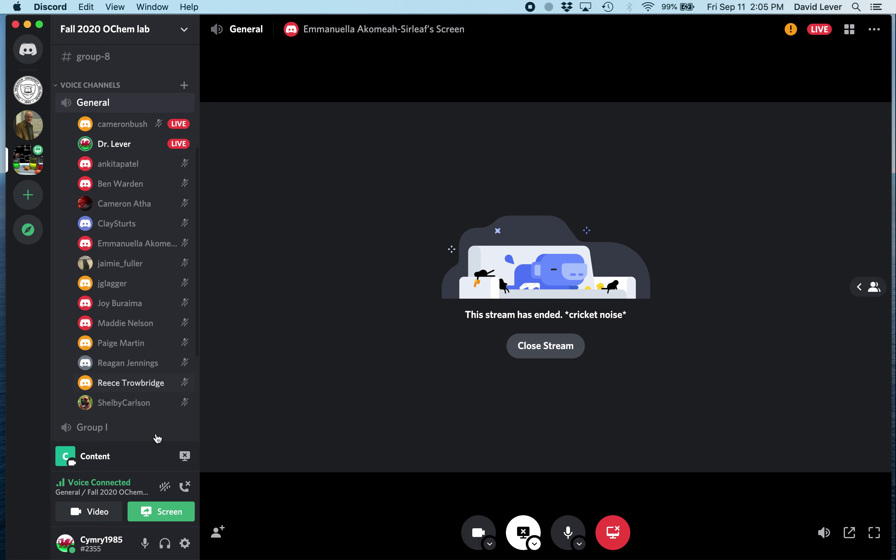
click(126, 145)
click(255, 157)
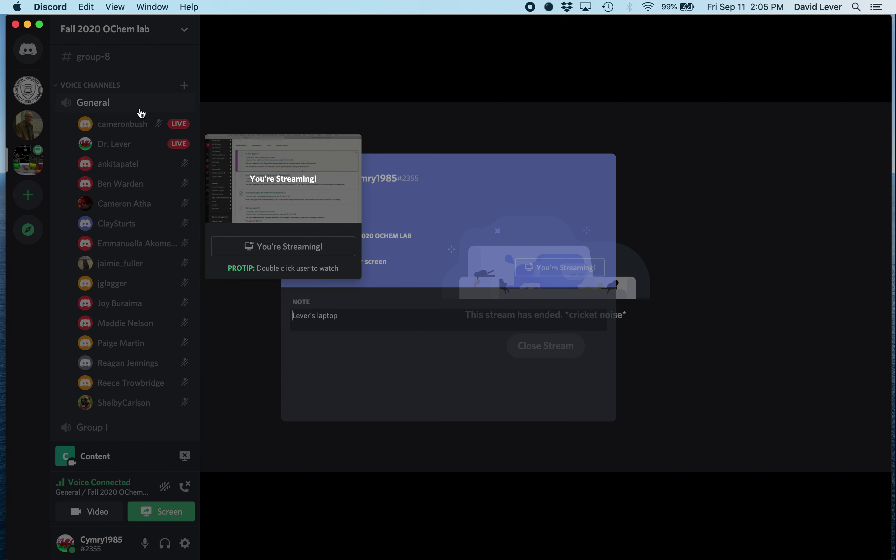
click(109, 108)
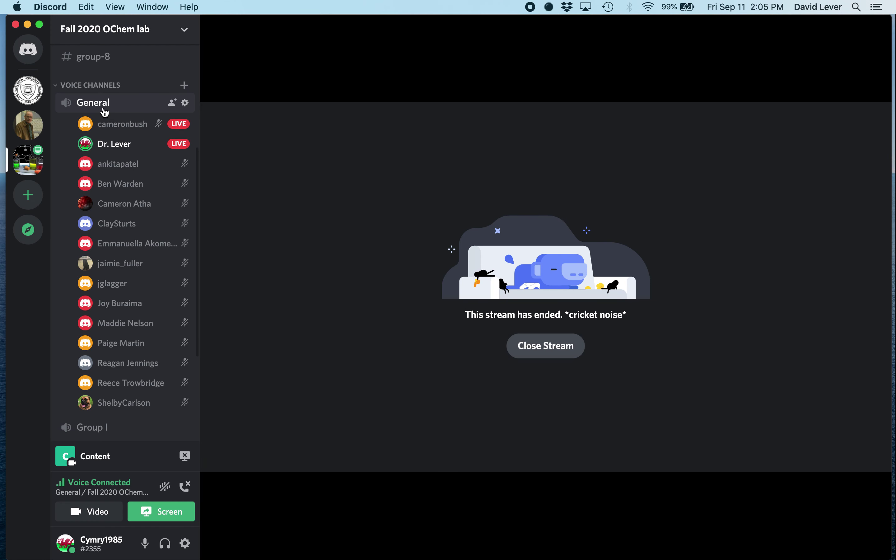
In the General voice channel, close the ended stream and watch the live screen share
click(101, 106)
mouse_move(561, 325)
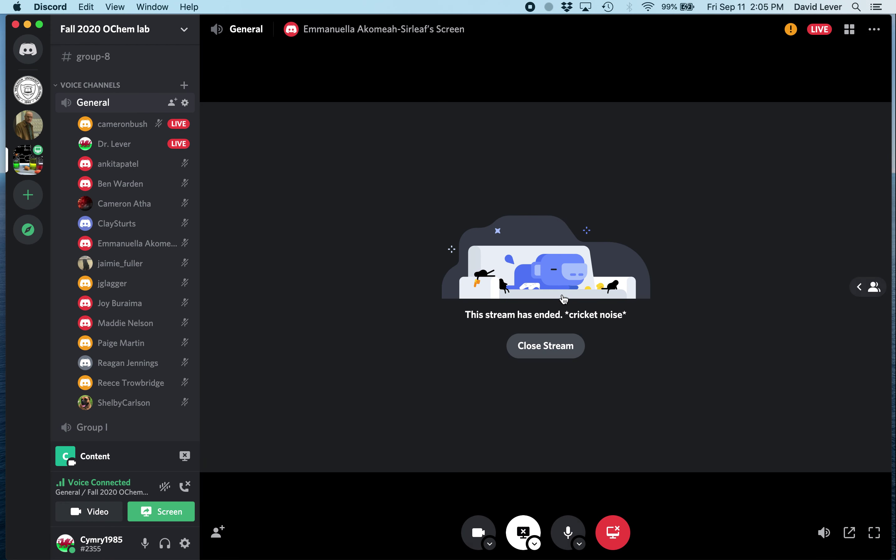
click(555, 347)
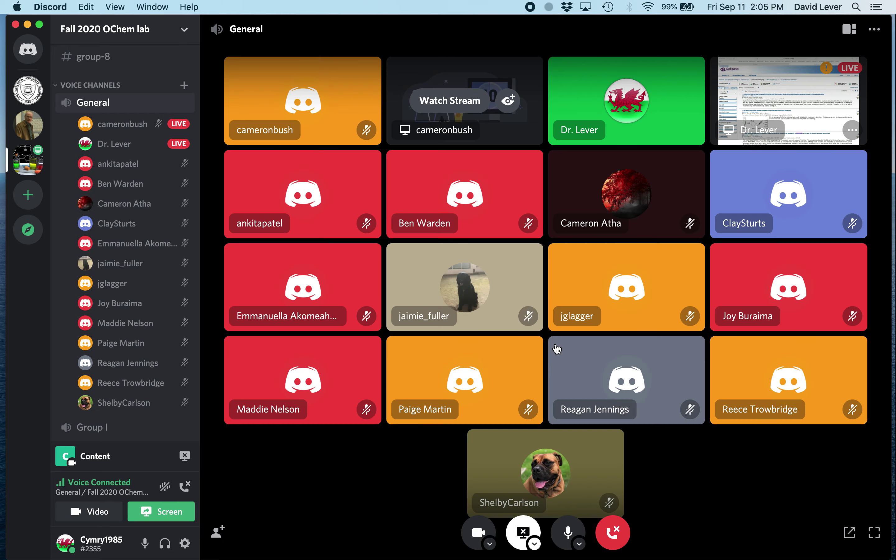
click(780, 89)
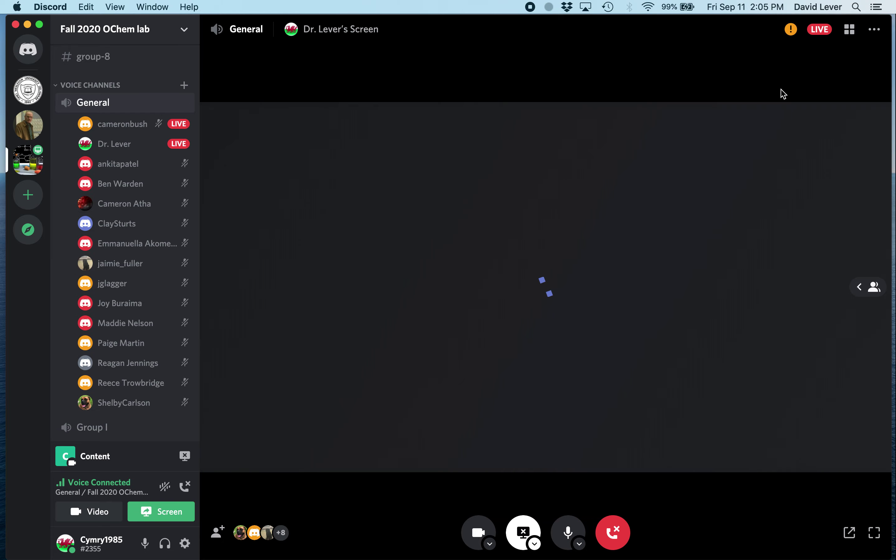
key(ctrl+Up)
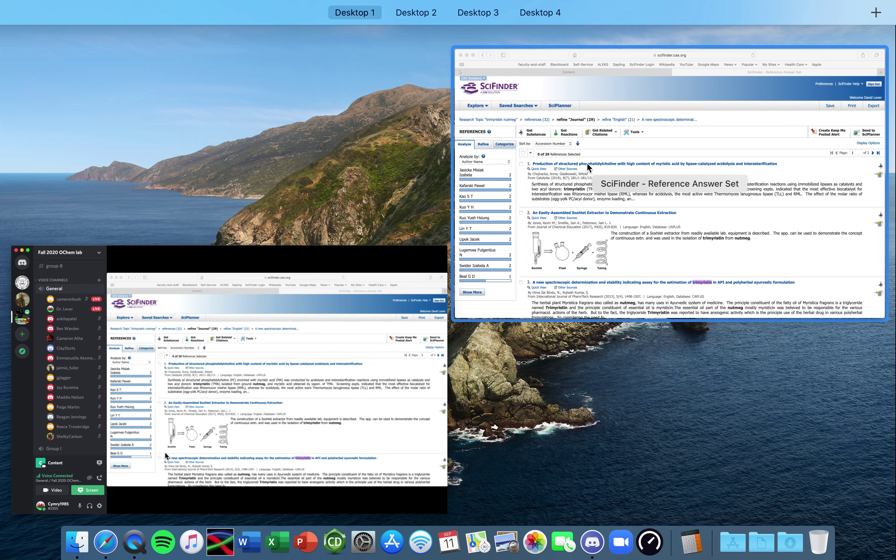
Scroll the first SciFinder results page down to reference 20, the last entry on page 1
click(609, 80)
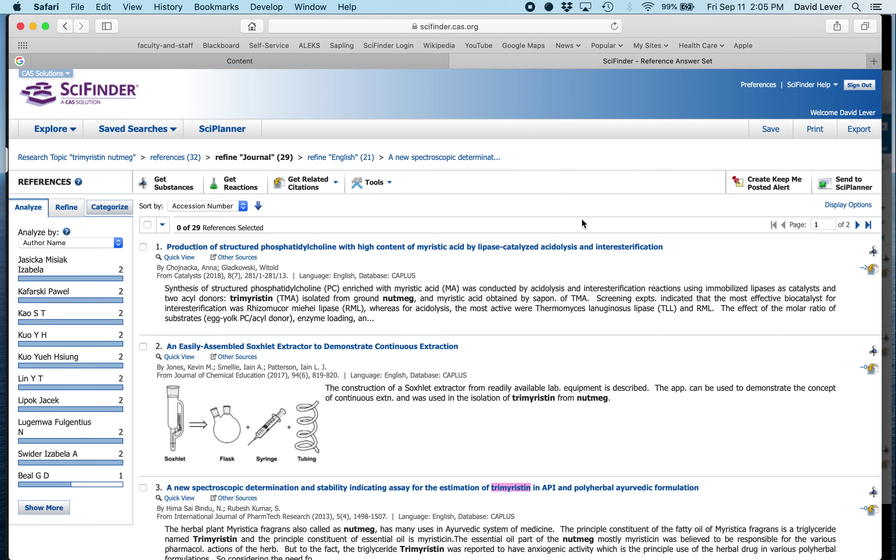
scroll(582, 223, down, 3)
scroll(582, 220, down, 6)
scroll(583, 224, down, 6)
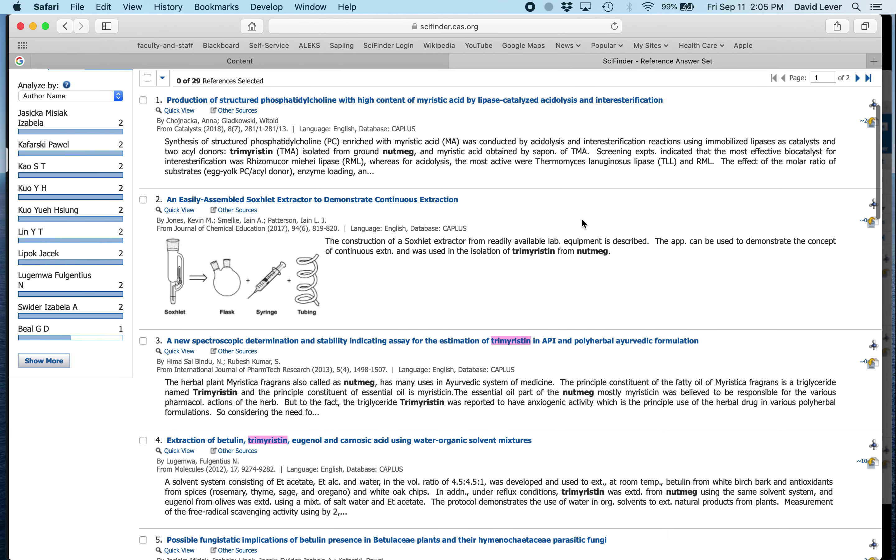
scroll(582, 221, down, 10)
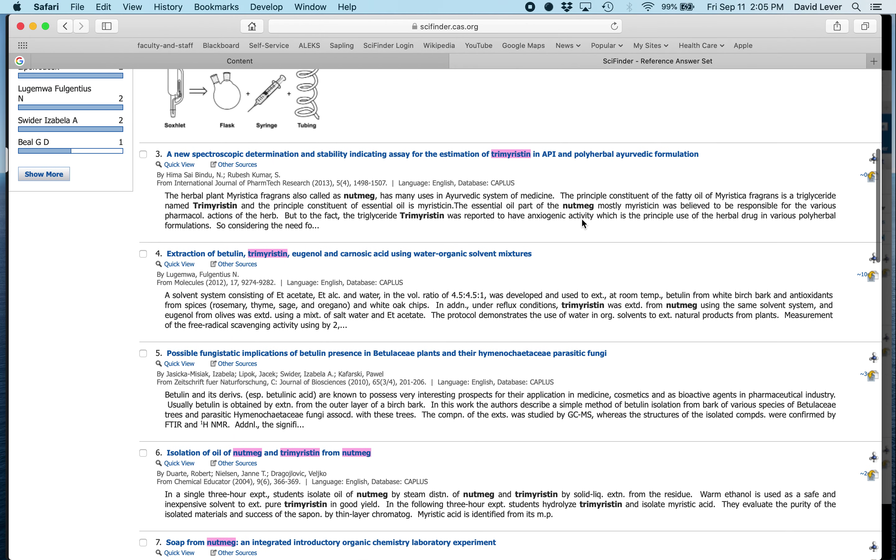
scroll(582, 221, down, 12)
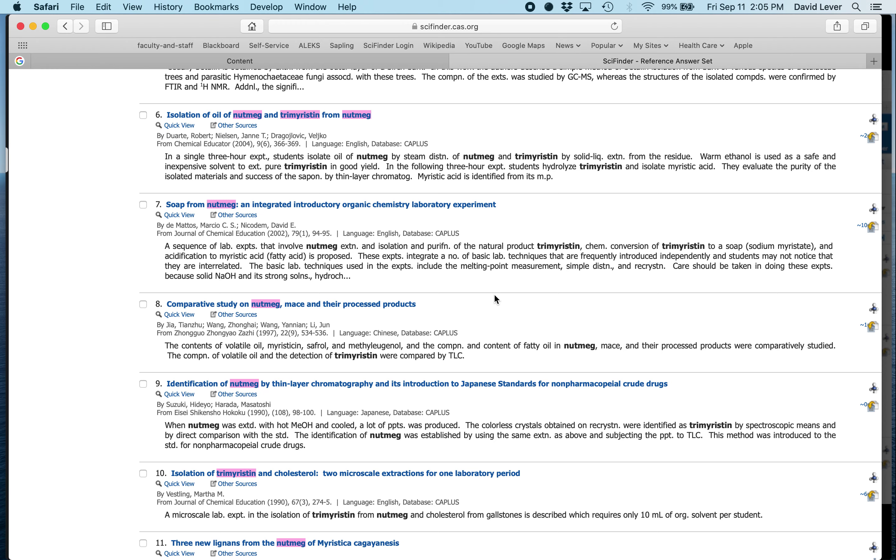
scroll(497, 299, down, 2)
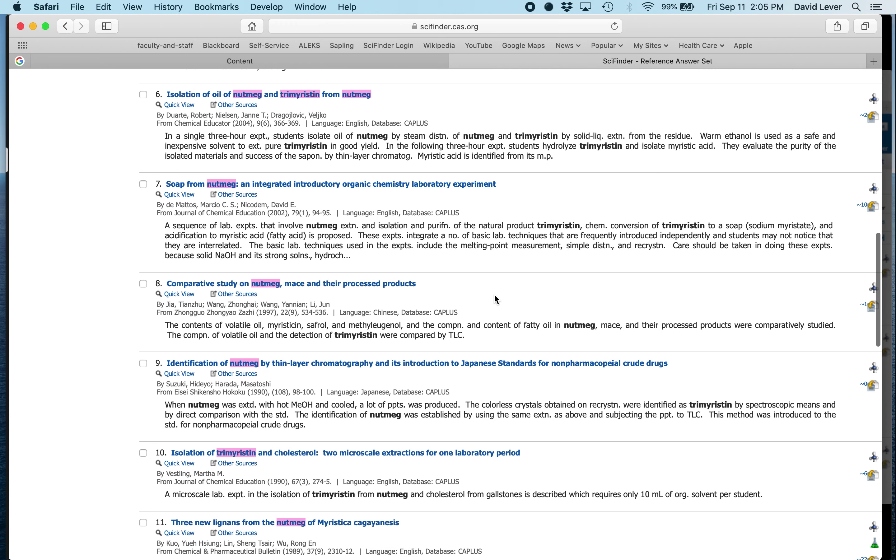
scroll(497, 299, down, 5)
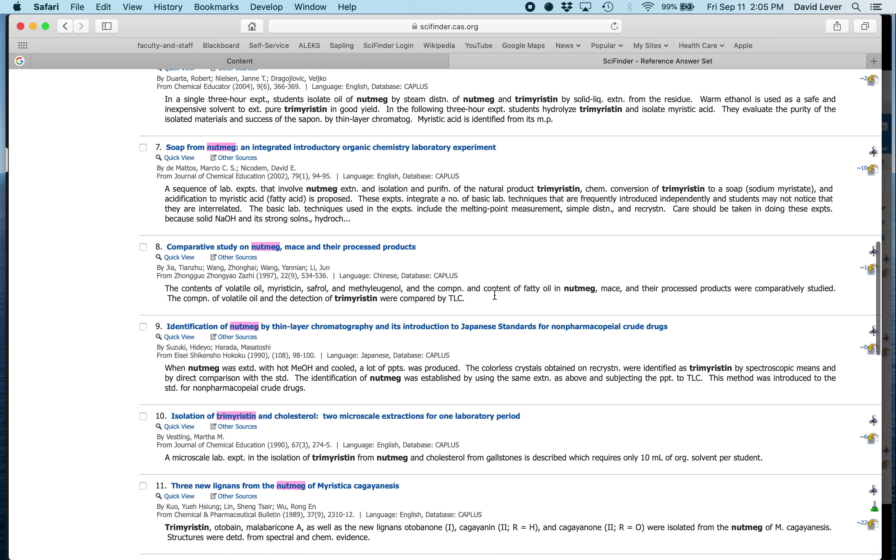
scroll(497, 300, down, 15)
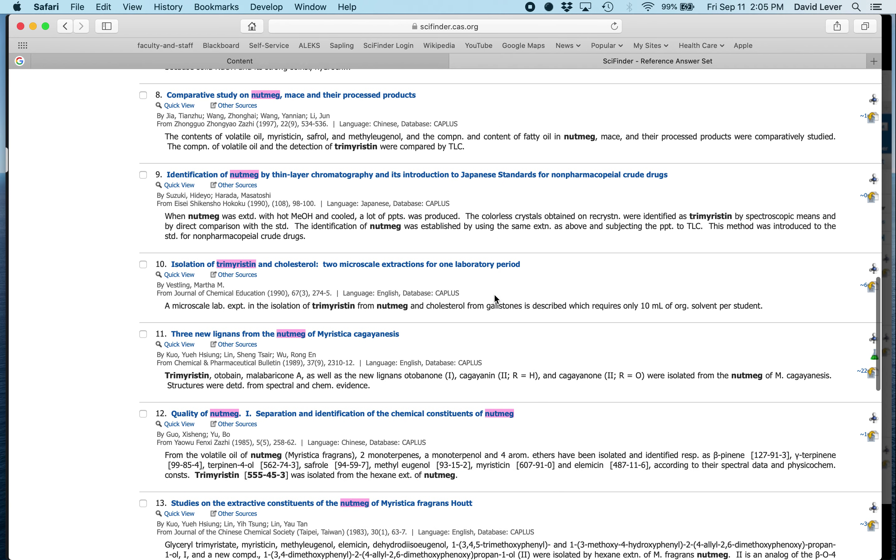
scroll(495, 295, down, 11)
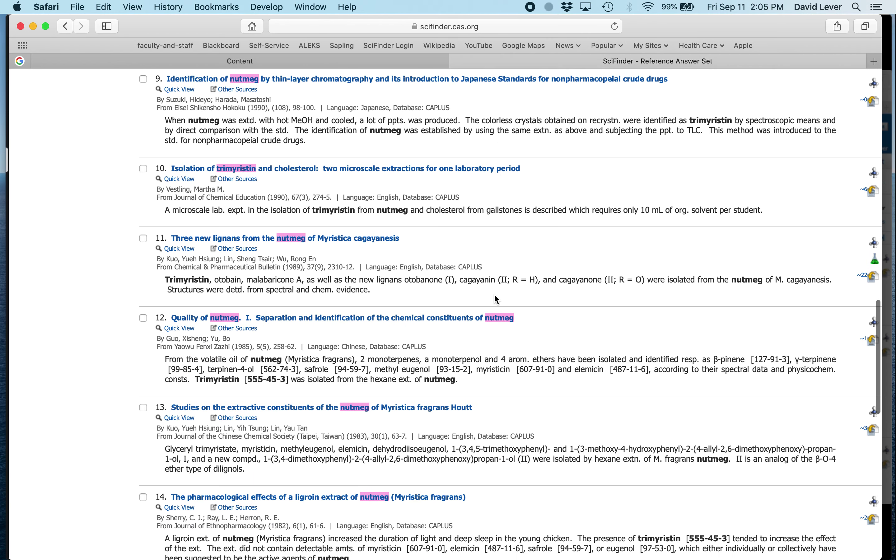
scroll(497, 299, down, 7)
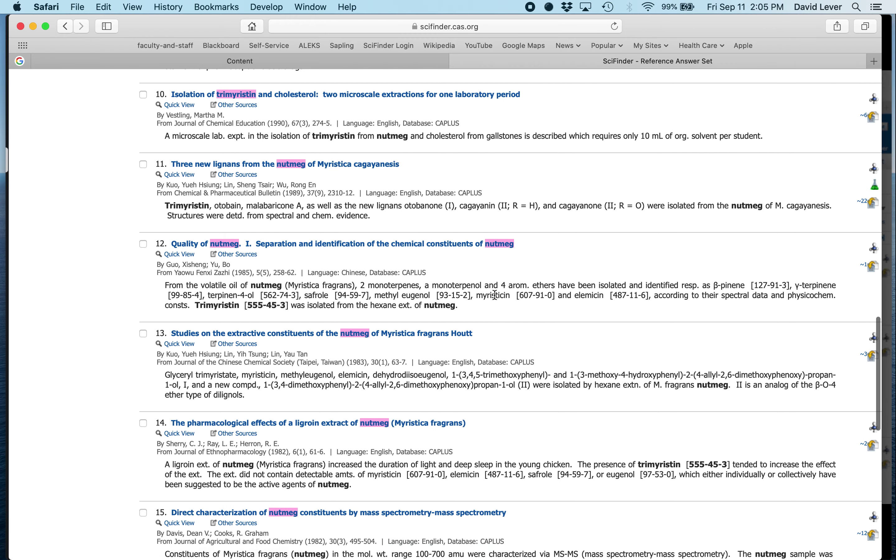
scroll(495, 295, down, 9)
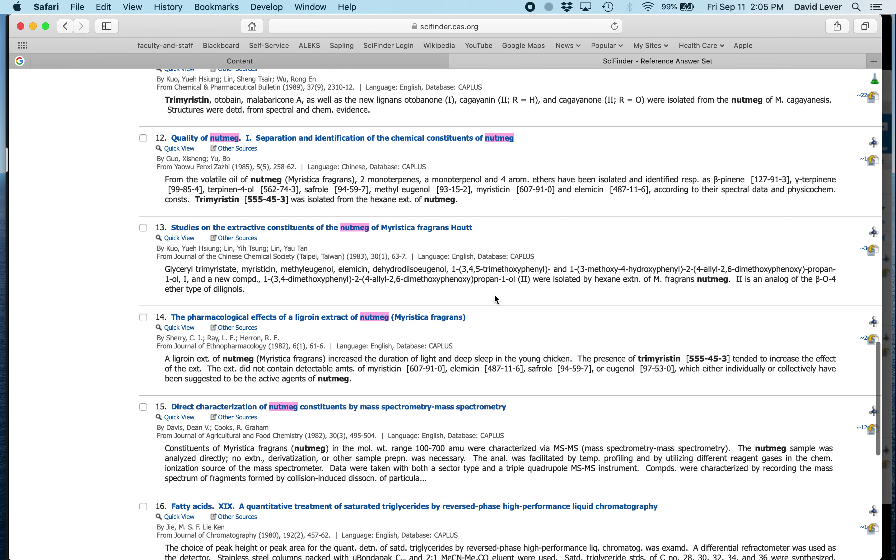
scroll(496, 298, down, 12)
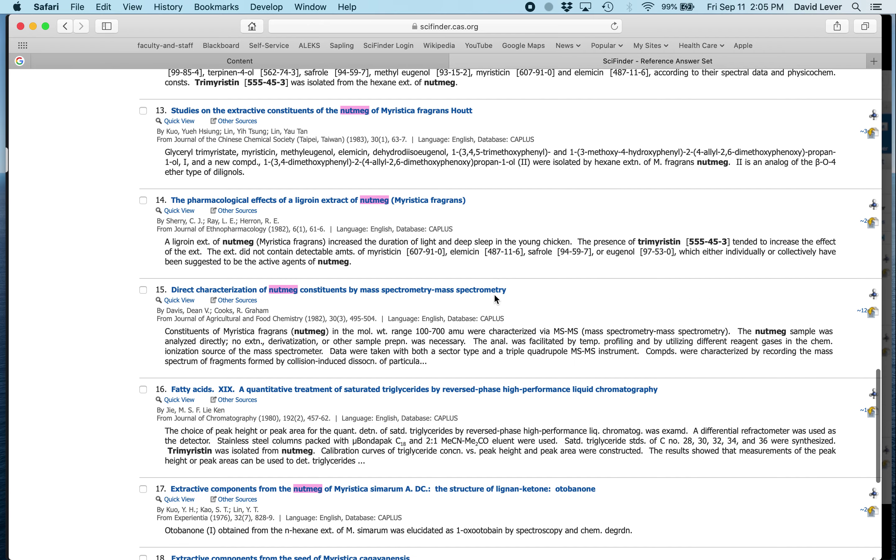
scroll(494, 294, down, 7)
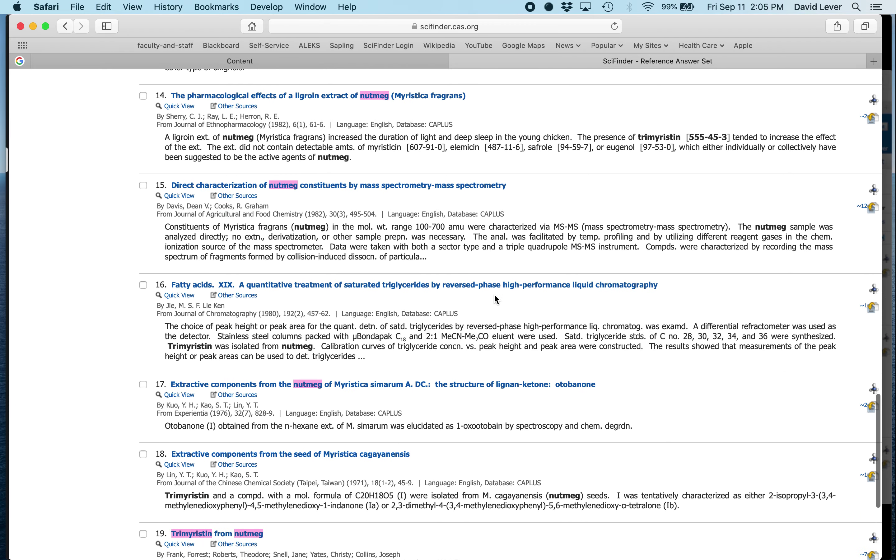
scroll(497, 299, down, 14)
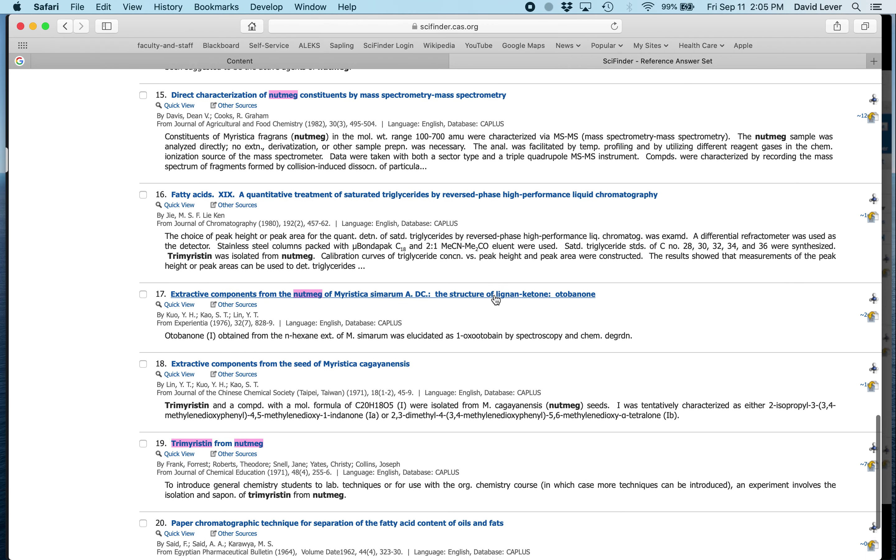
scroll(496, 299, down, 5)
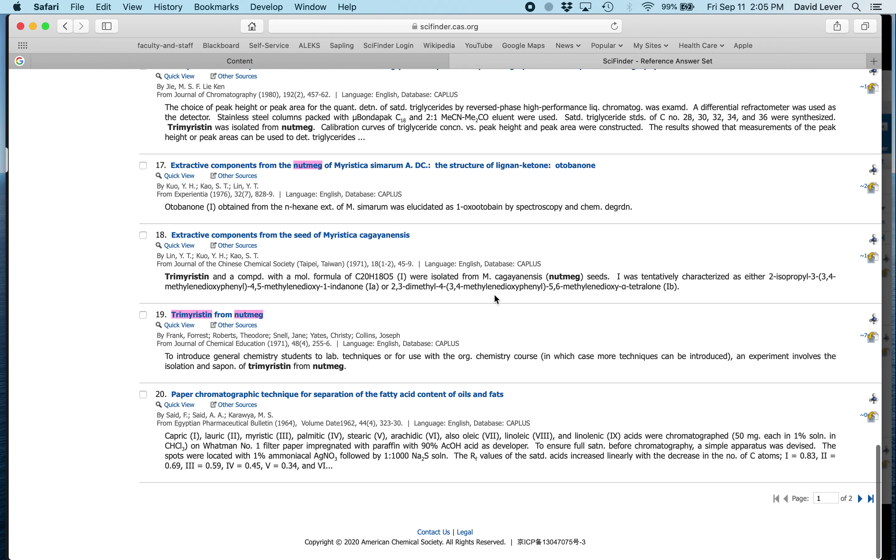
Go to page 2 of the references, review items 21–29, then scroll back to item 25, Beal's Trimyristin
click(861, 498)
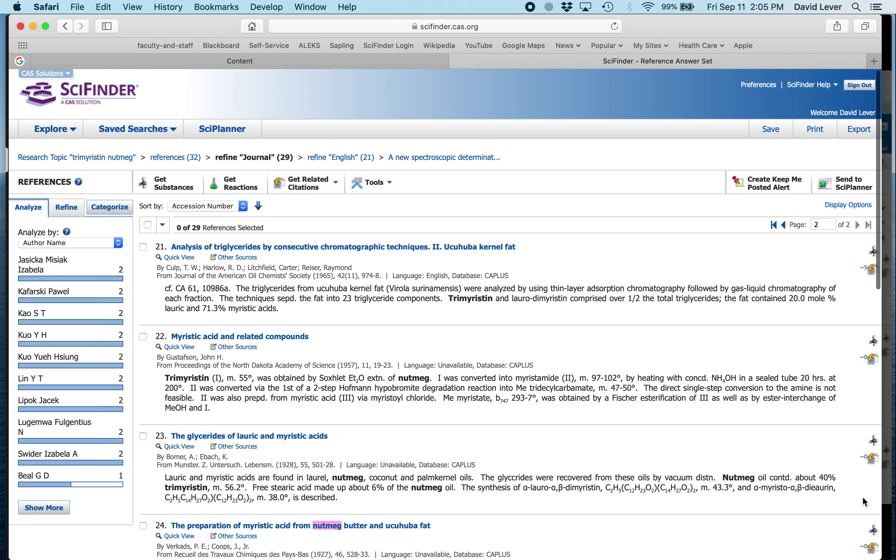
scroll(723, 325, down, 15)
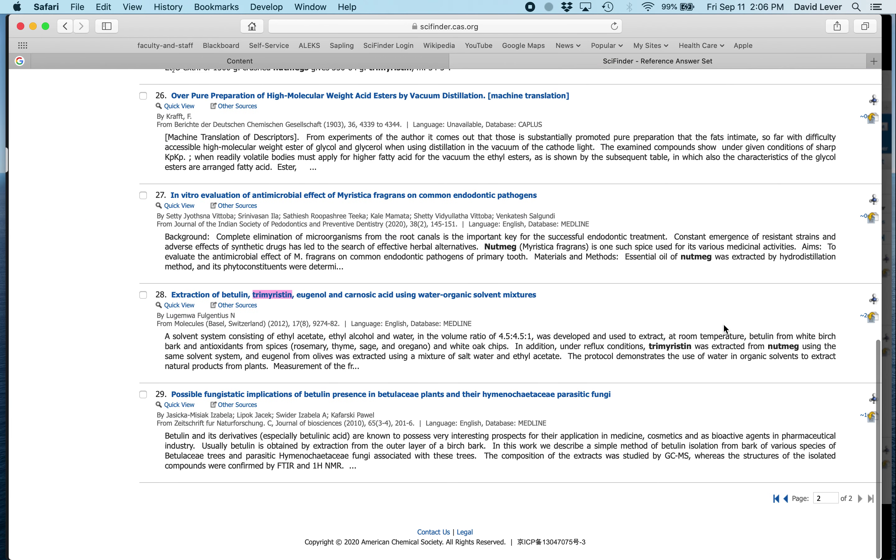
scroll(724, 326, up, 5)
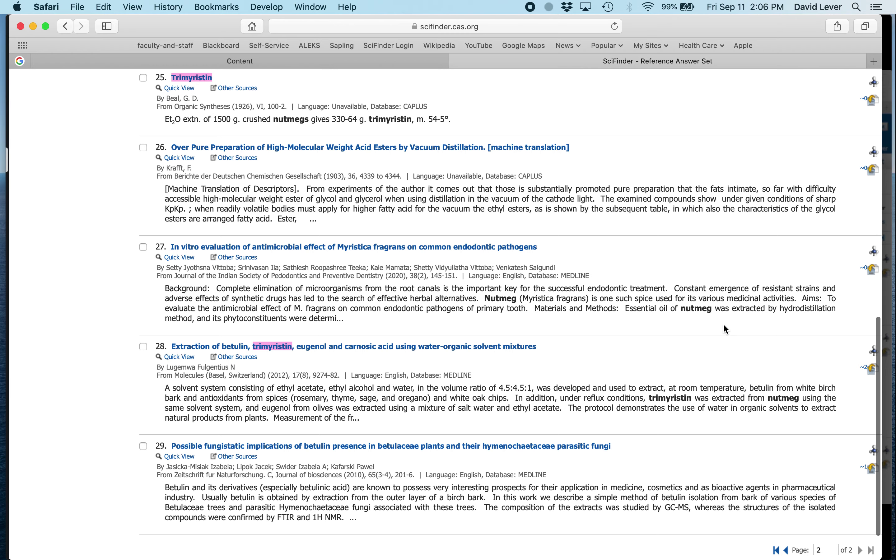
scroll(724, 324, up, 2)
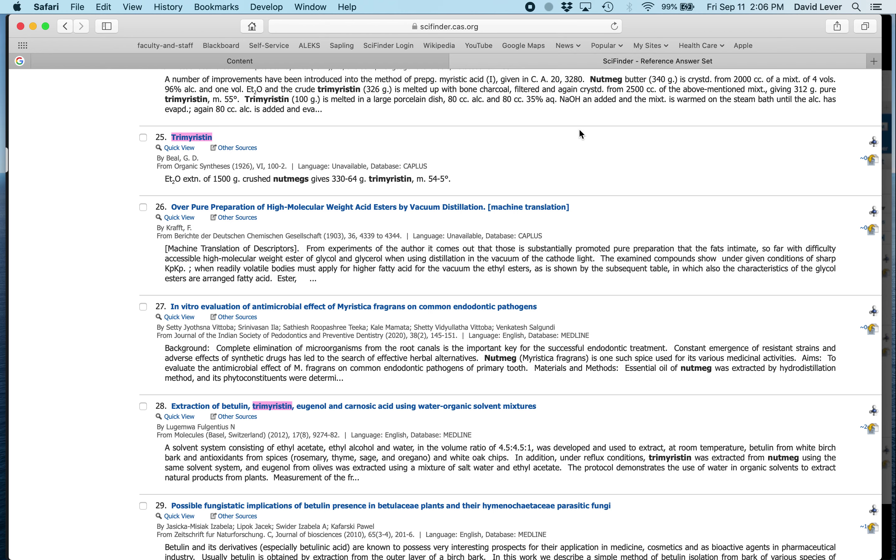
scroll(579, 128, up, 1)
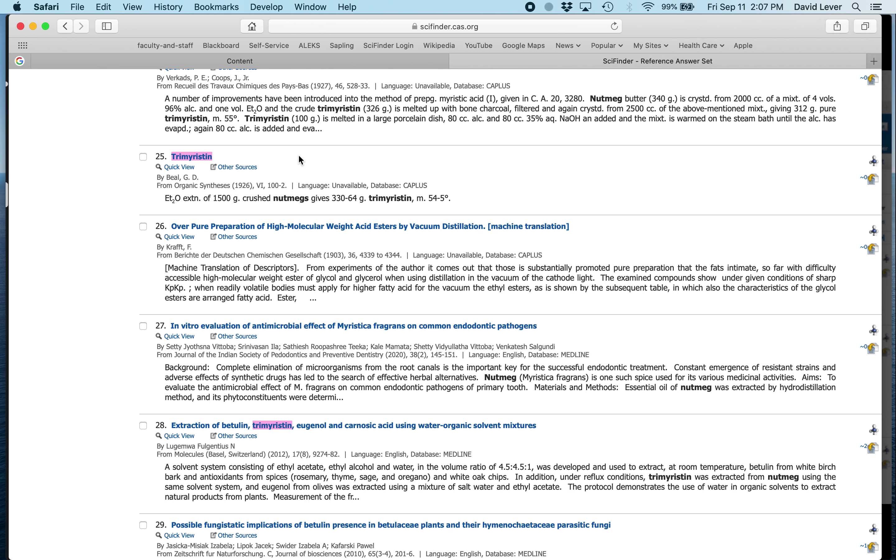
Glance at the Trimyristin literature folder on the Finder desktop, then switch back to SciFinder
key(ctrl+Right)
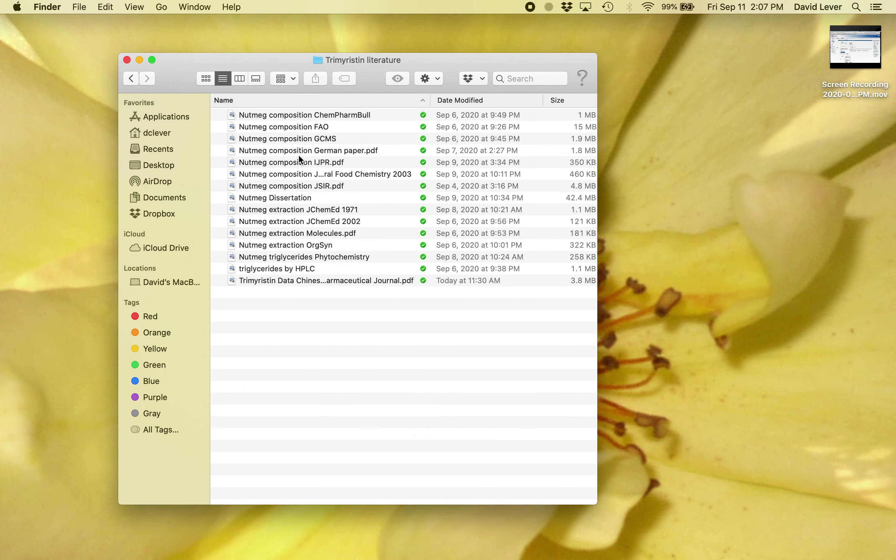
key(ctrl+Left)
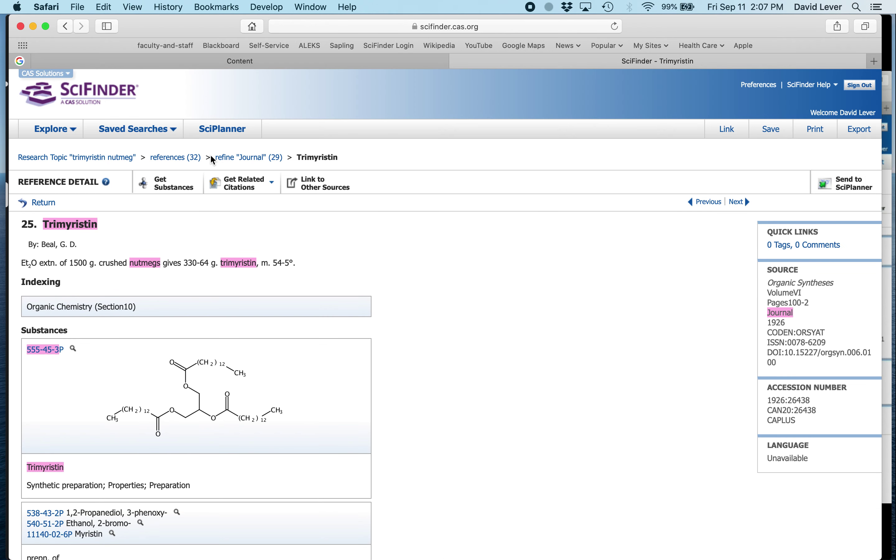
Use Link to Other Sources on Beal's Trimyristin reference to reach the Organic Syntheses home page
click(331, 189)
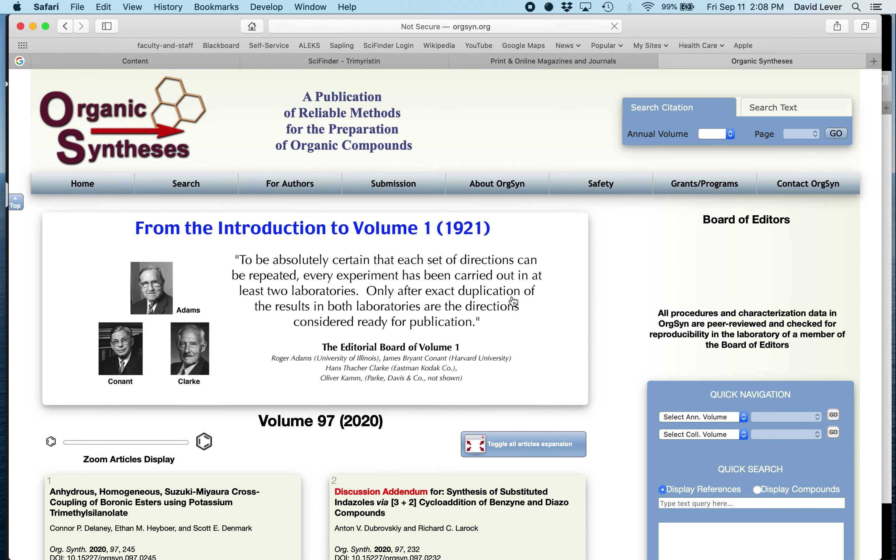
In Organic Syntheses Quick Navigation, pick Annual Volume 6 and Page 100 and go
scroll(615, 283, down, 5)
scroll(614, 280, down, 2)
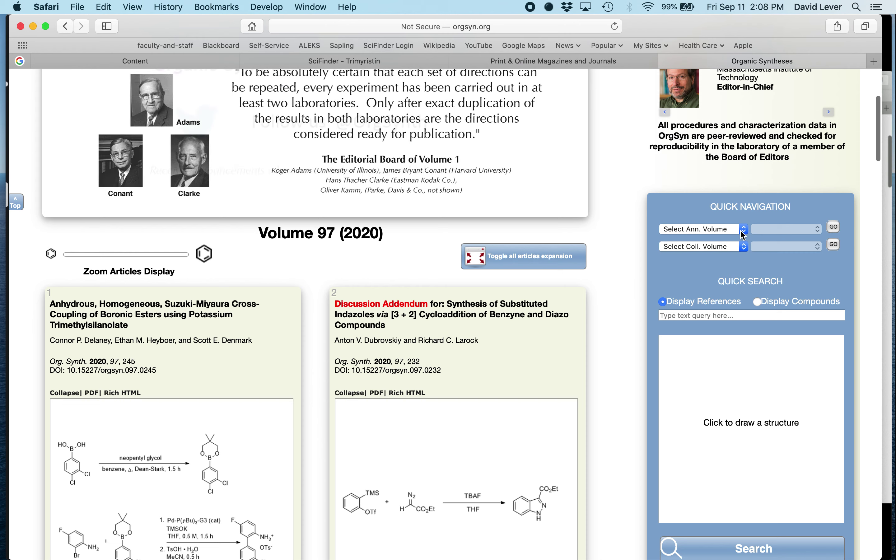
click(745, 230)
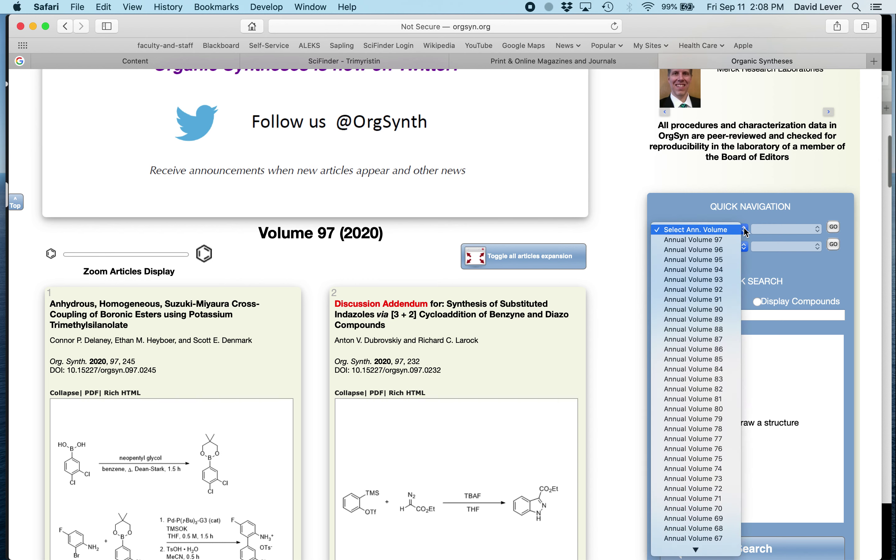
scroll(722, 331, down, 15)
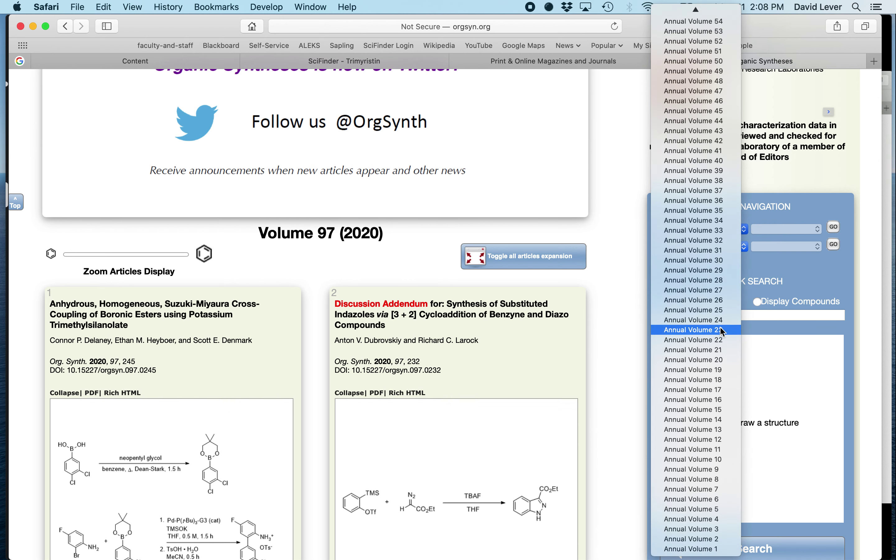
click(699, 499)
scroll(742, 381, up, 5)
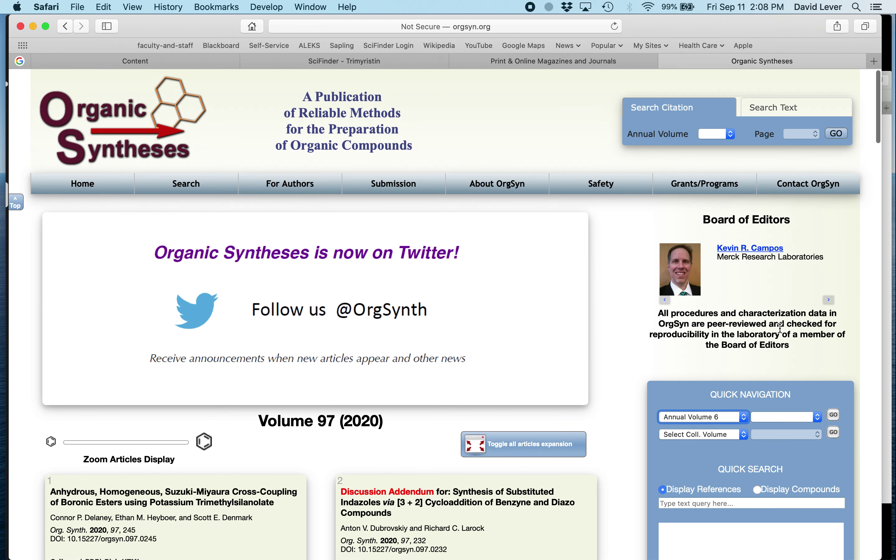
scroll(622, 317, down, 10)
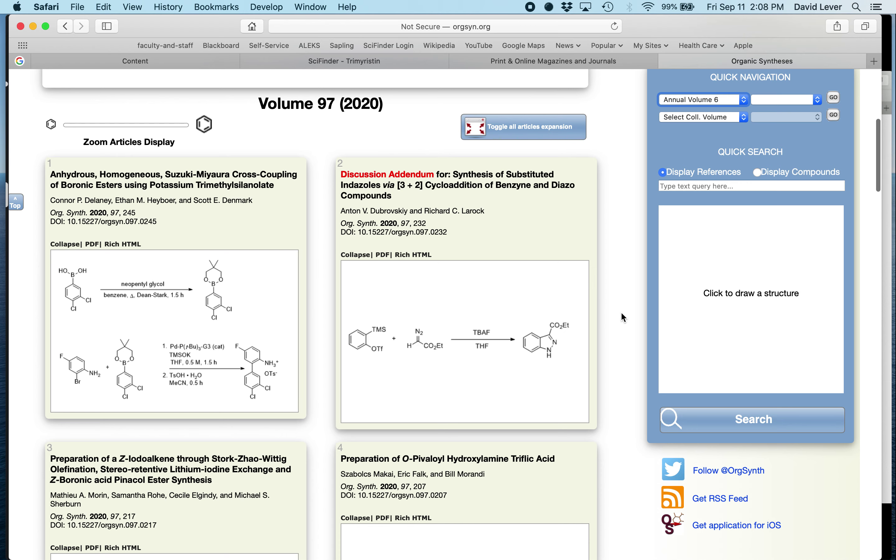
scroll(624, 317, up, 4)
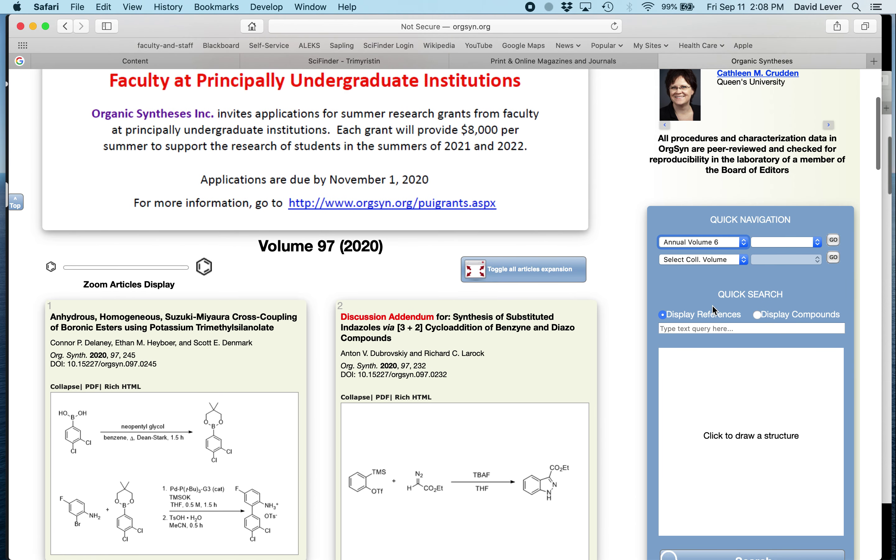
click(799, 243)
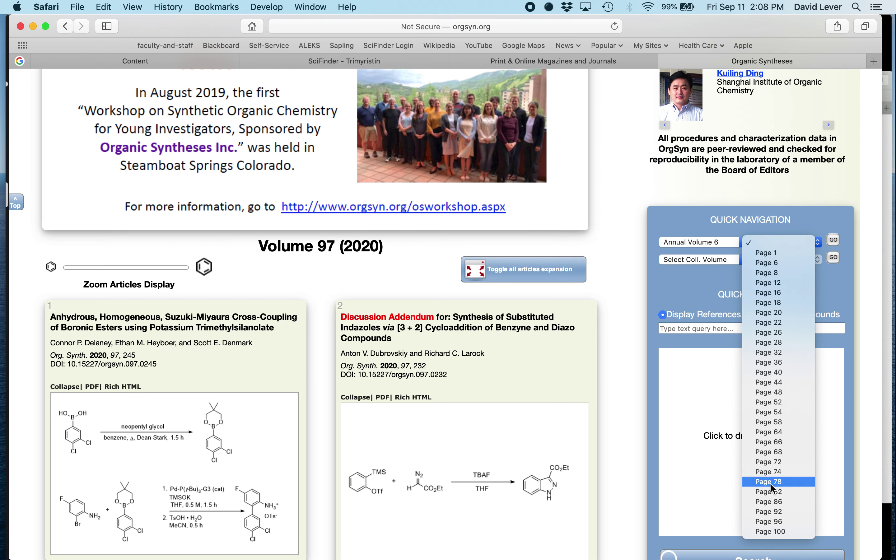
click(773, 533)
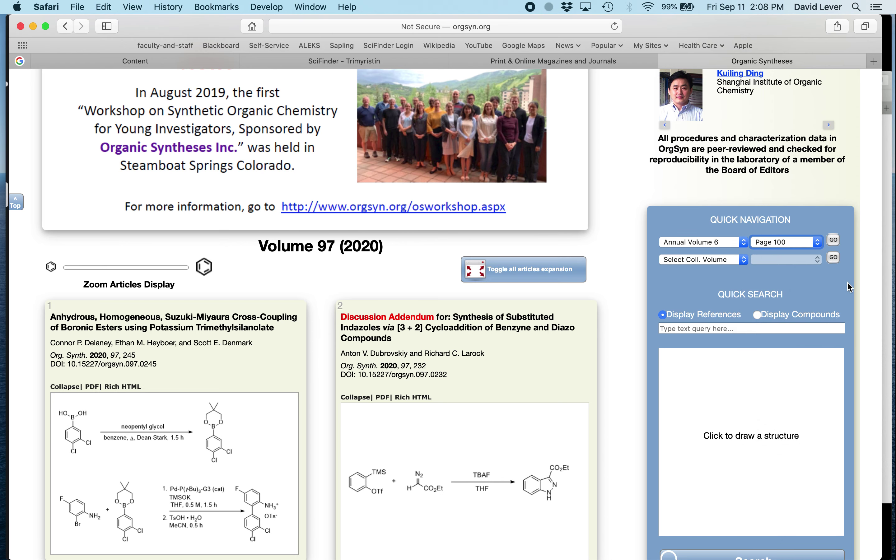
click(834, 240)
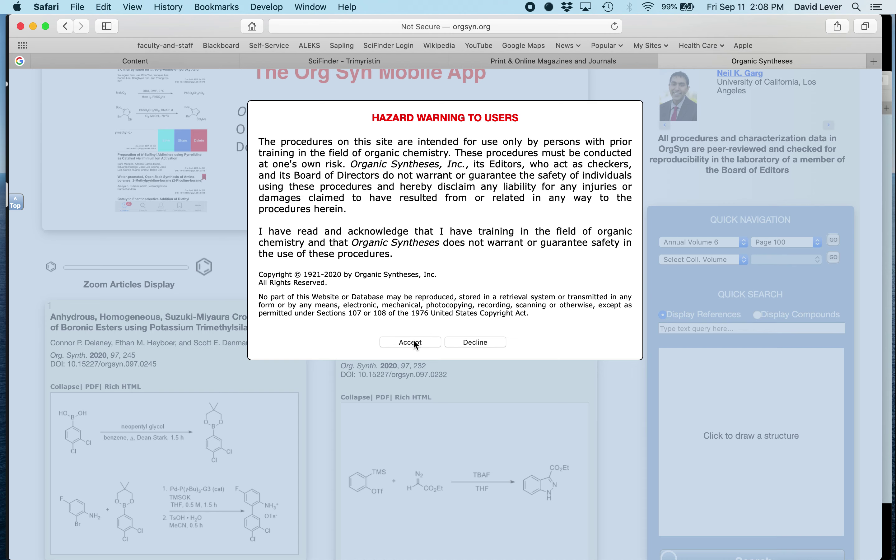
Accept the hazard warning and scroll through the Trimyristin procedure (Org. Synth. 1926, 6, 100)
click(414, 342)
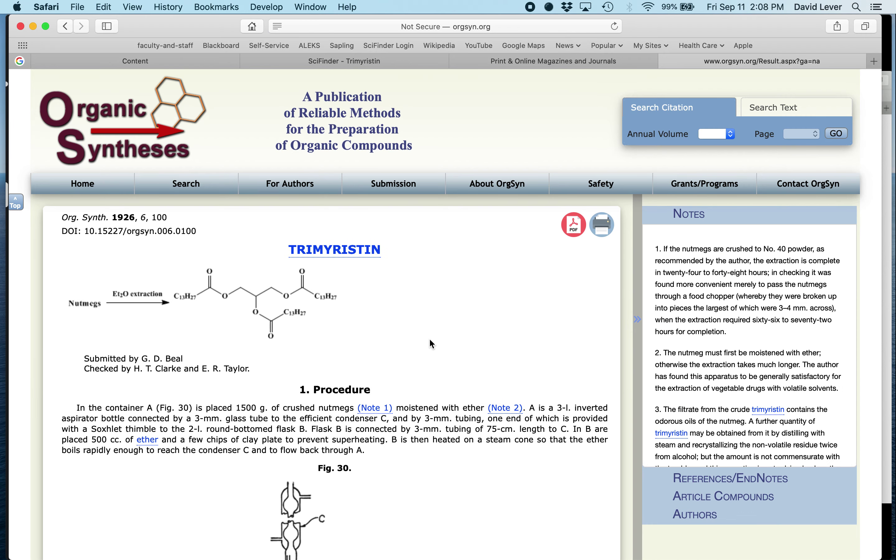
scroll(430, 340, down, 2)
scroll(431, 344, down, 3)
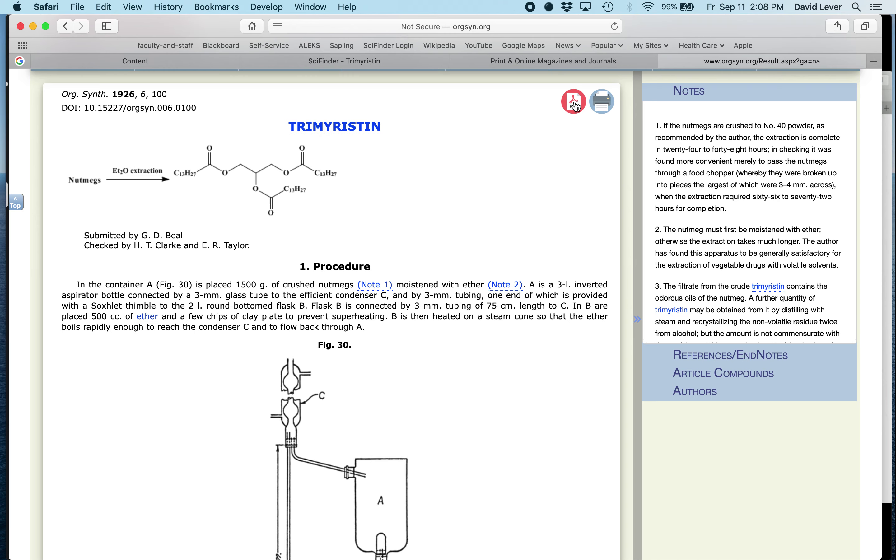
key(ctrl+Up)
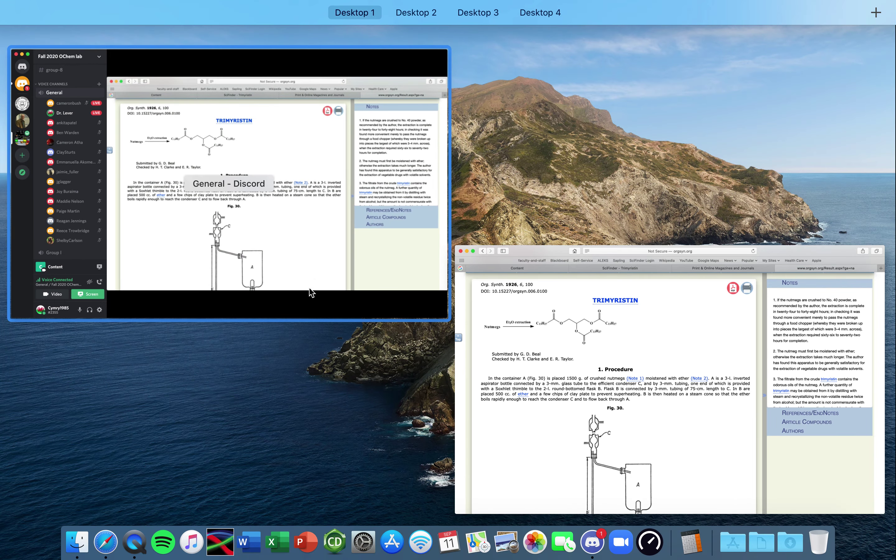
Send the student a reply about how long uploading the video to YouTube will take, fixing the 'tthe' typo
click(307, 303)
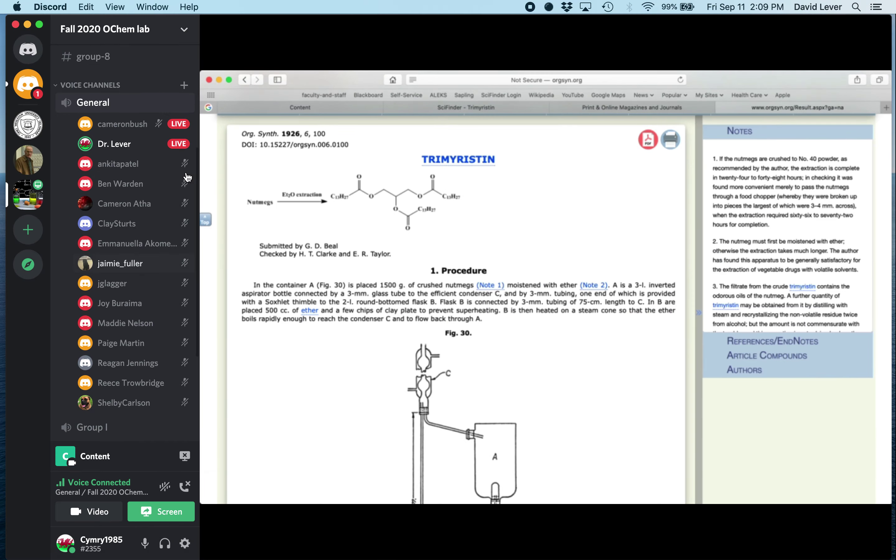
click(31, 95)
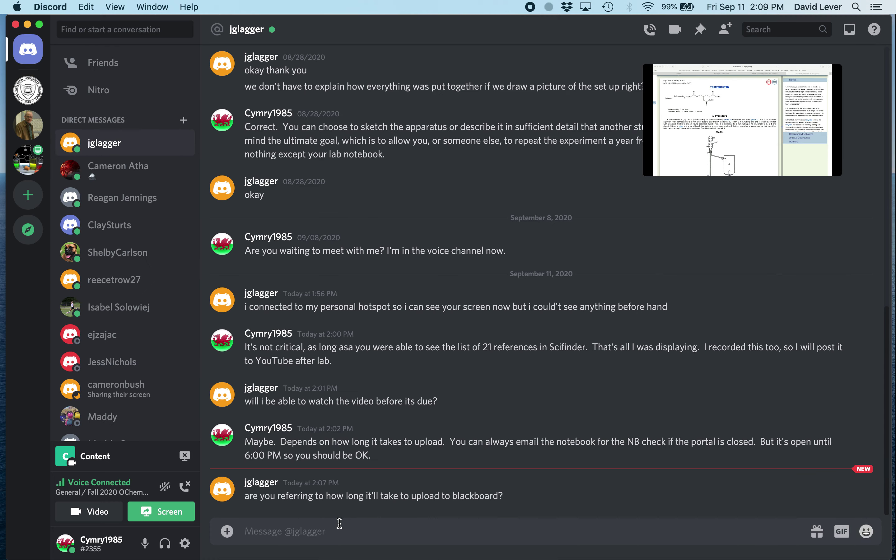
text(No.  I'm referring to ho)
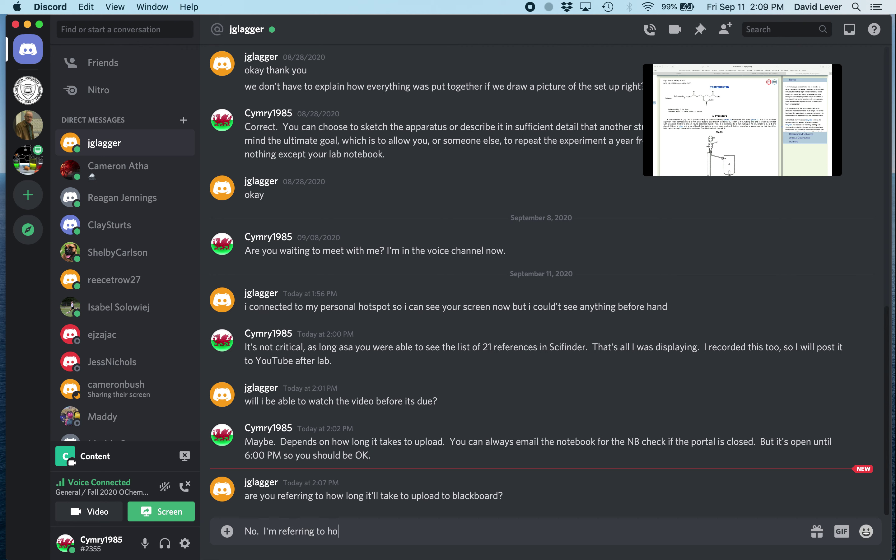
text(w long it will ttake)
key(BackSpace)
key(BackSpace)
key(BackSpace)
text(ake me to upload )
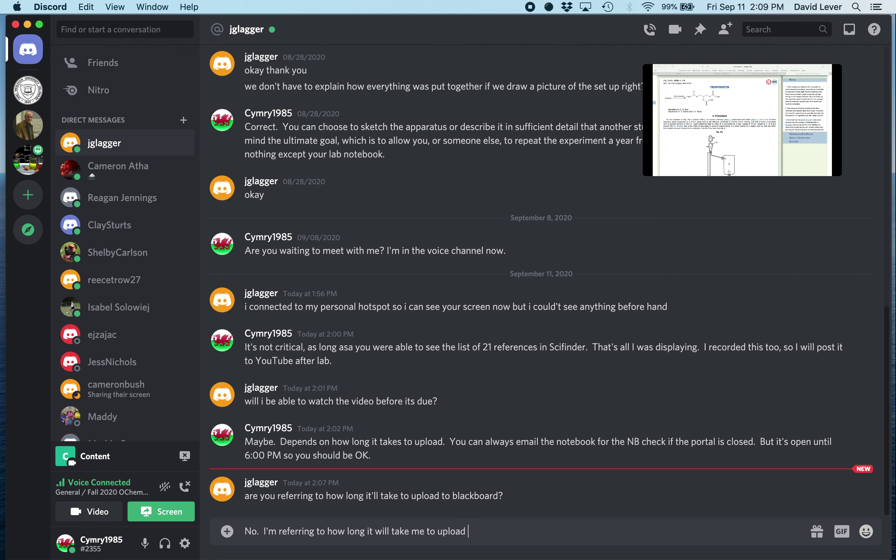
text(tthe video to YouTube to)
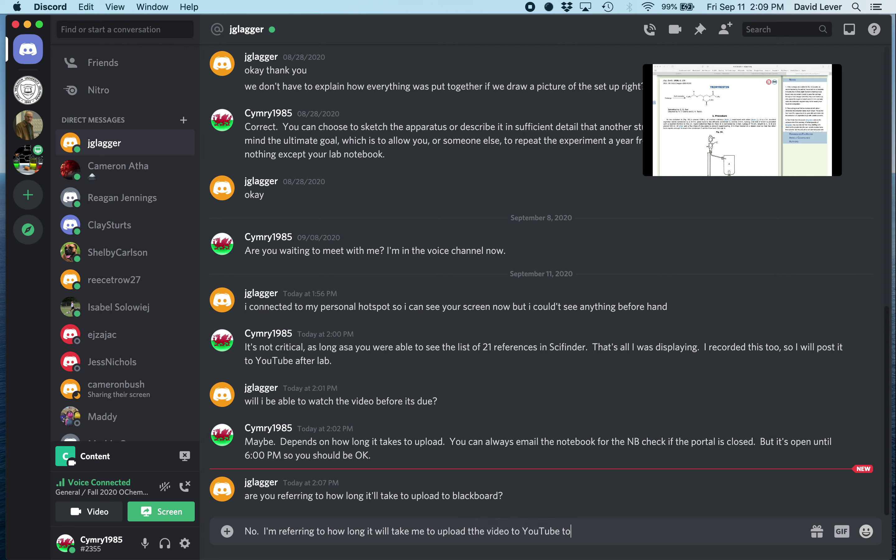
text( make it available.)
click(472, 531)
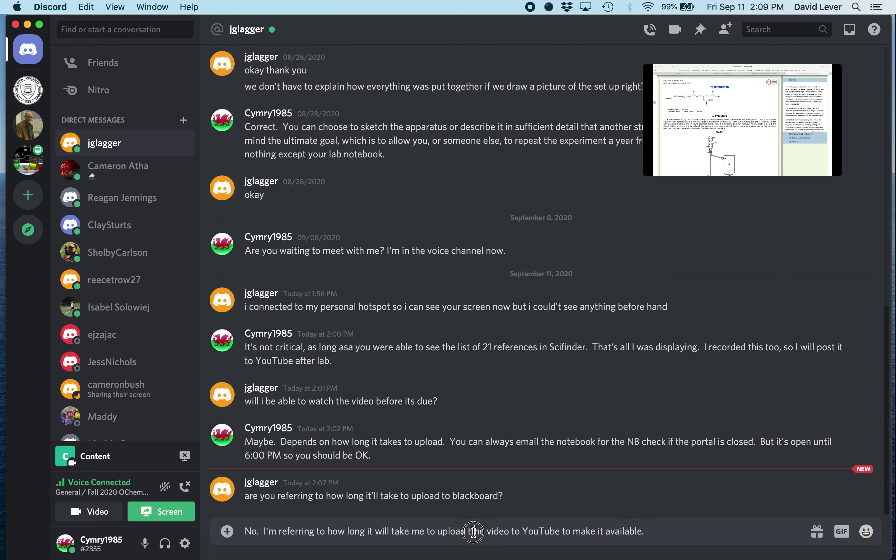
key(BackSpace)
click(650, 532)
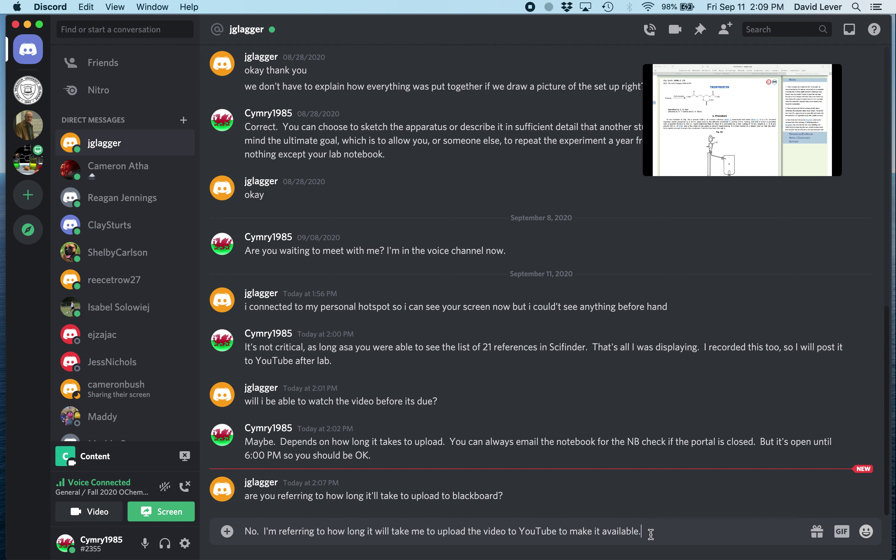
key(Return)
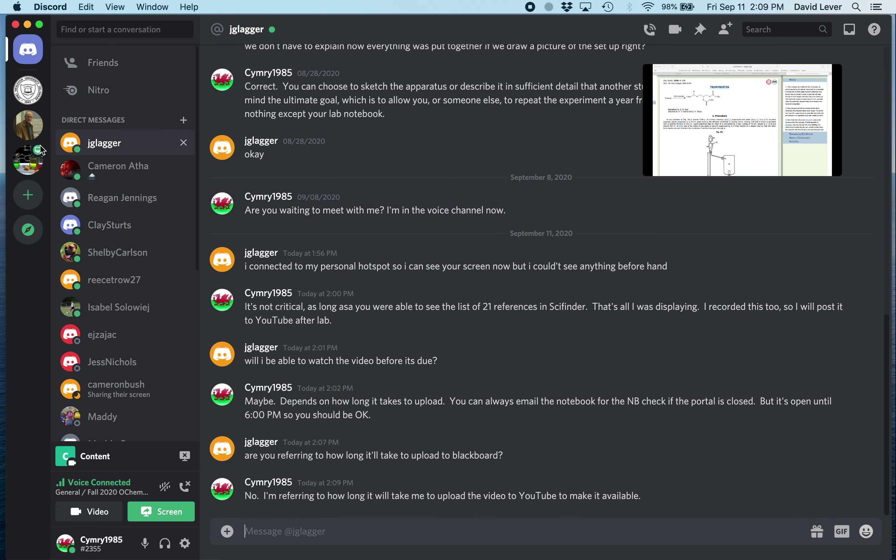
Watch the lab voice channel's screen share, briefly checking the DM and DCLadvising general channel
click(29, 163)
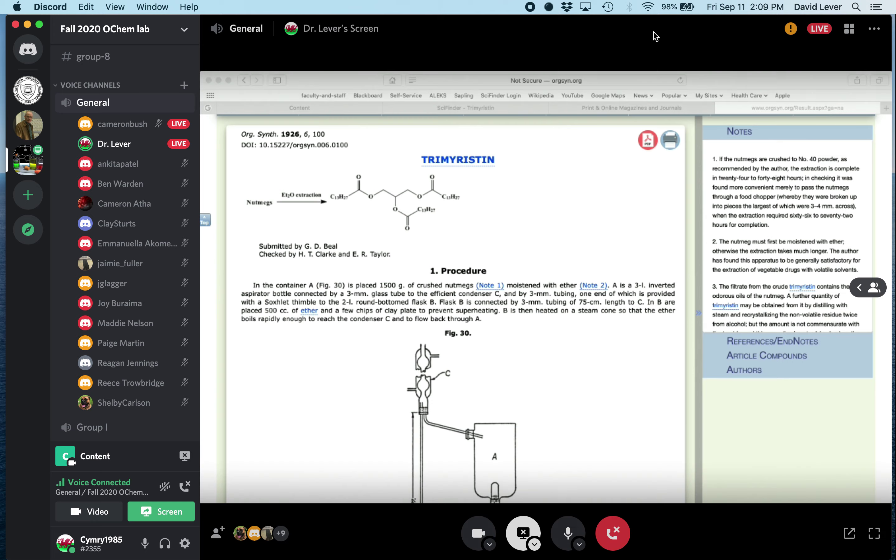
key(ctrl+Up)
click(654, 35)
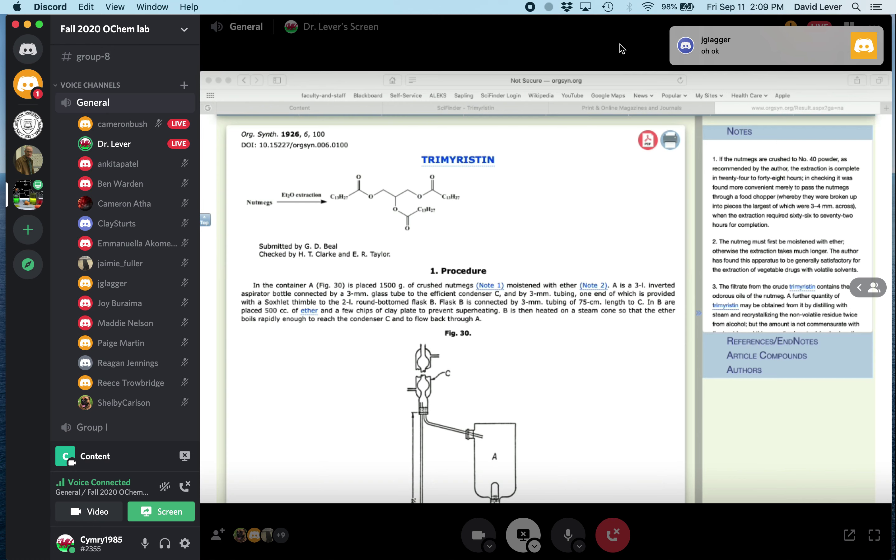
click(28, 87)
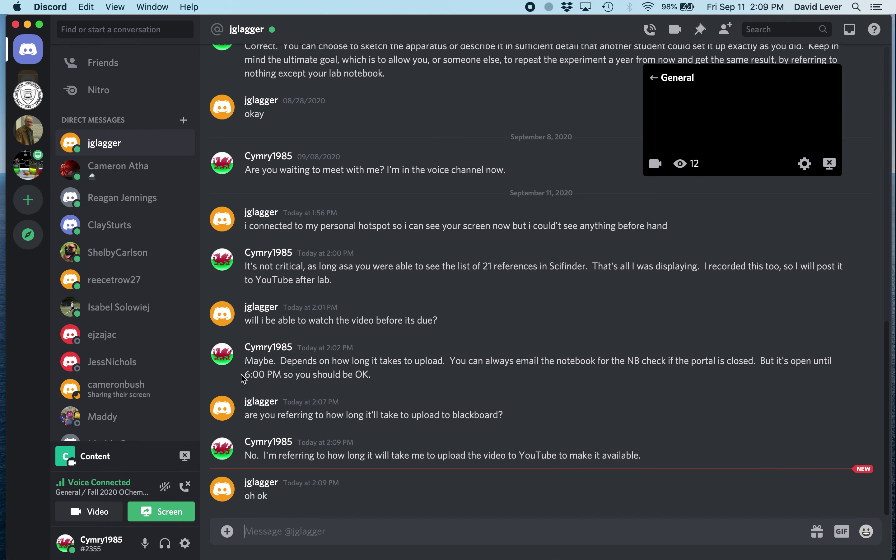
click(28, 96)
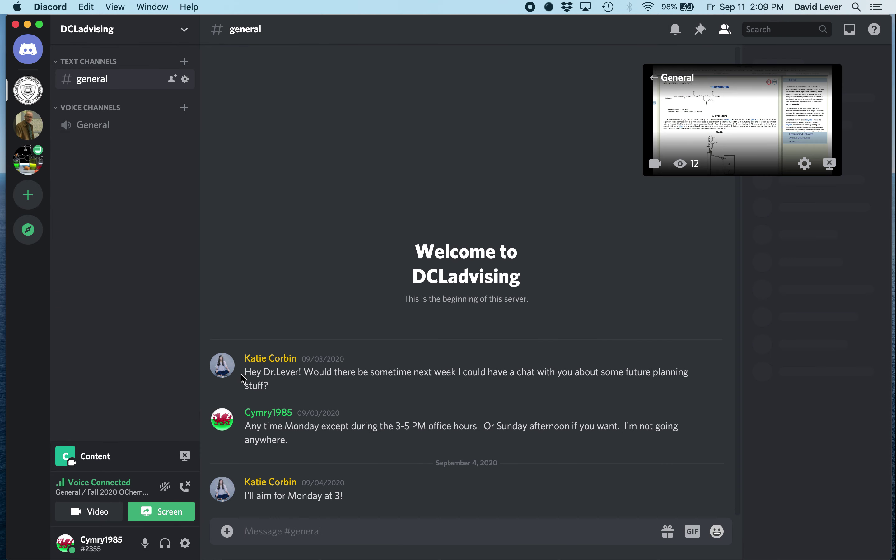
click(24, 159)
Close the orgsyn.org and Print & Online Magazines tabs and scroll SciFinder results to items 23–25
key(ctrl+Up)
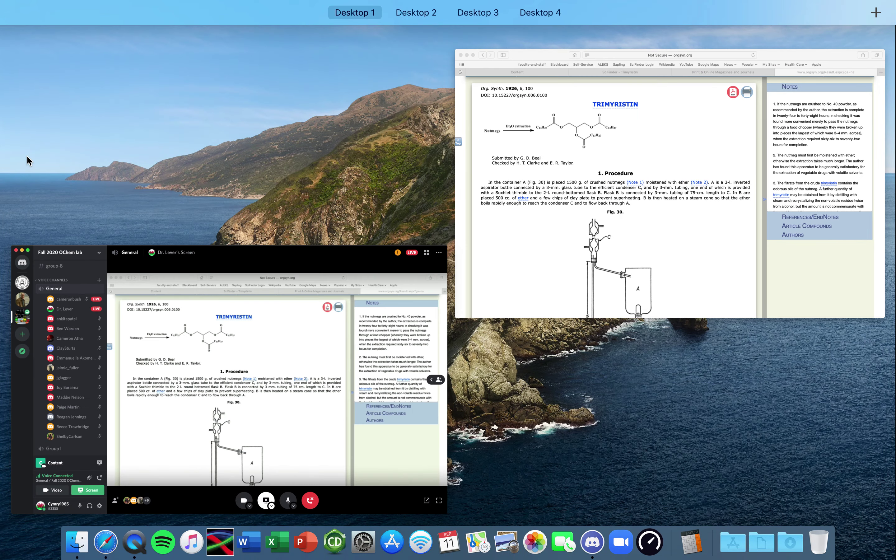
click(713, 152)
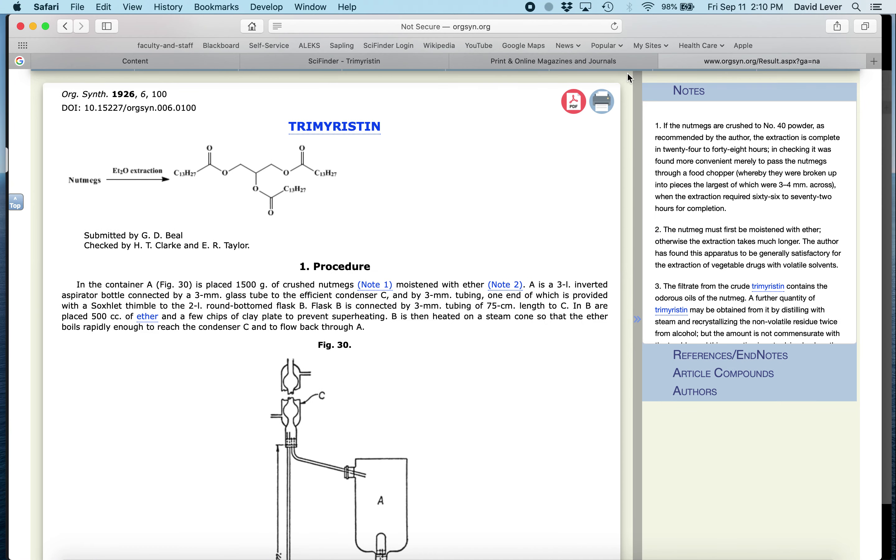
click(667, 61)
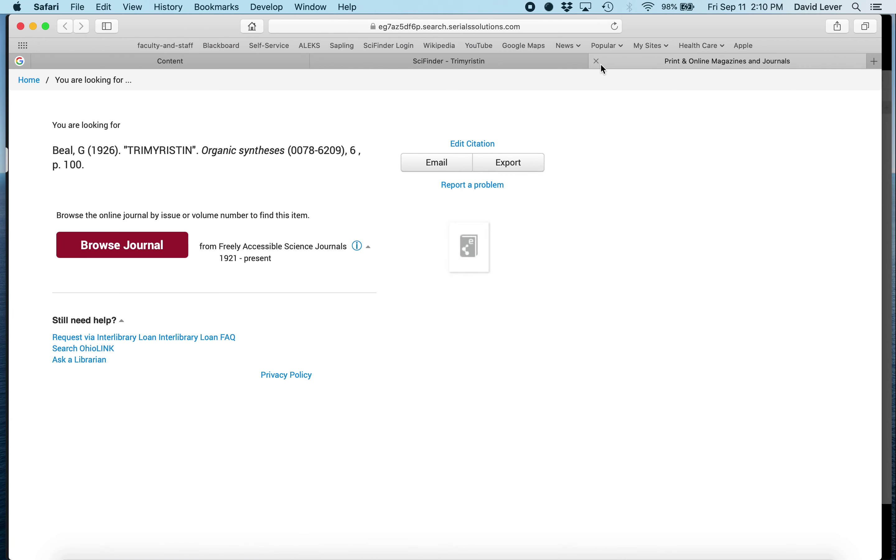
click(597, 61)
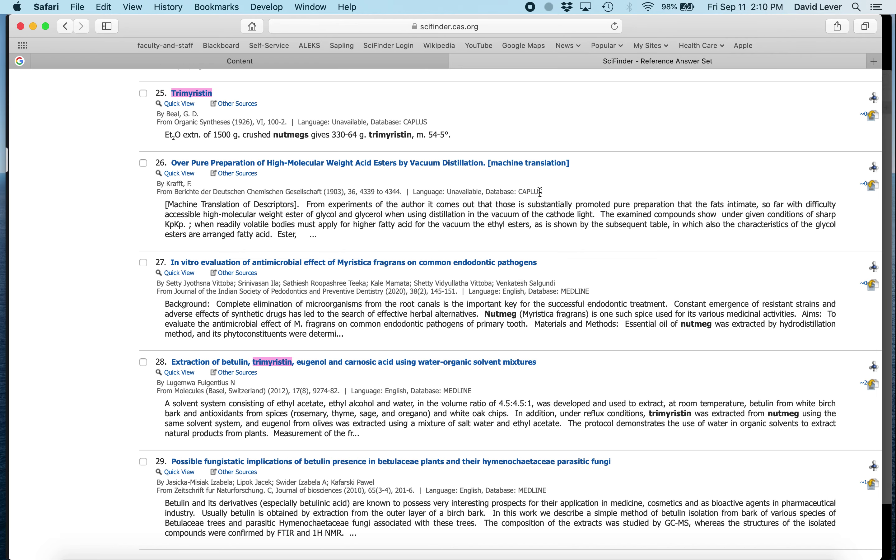
scroll(540, 192, down, 3)
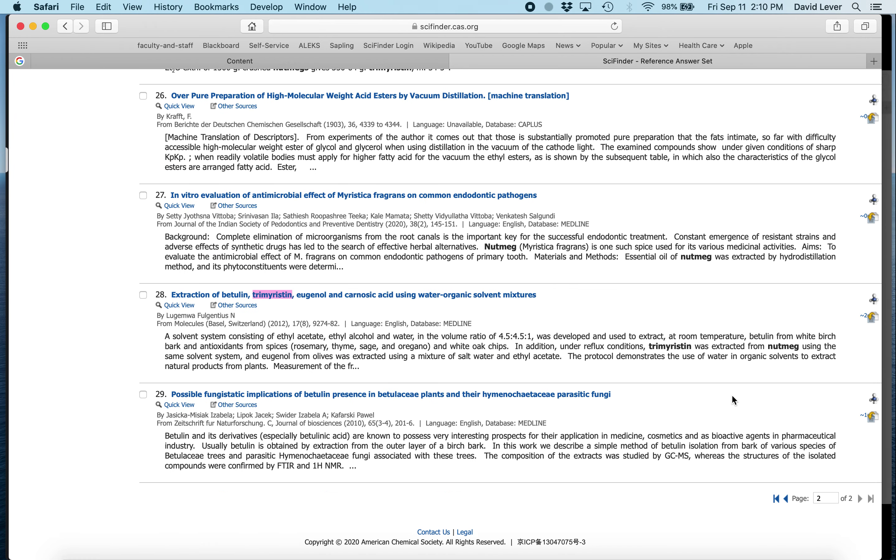
scroll(732, 394, up, 3)
scroll(734, 397, up, 5)
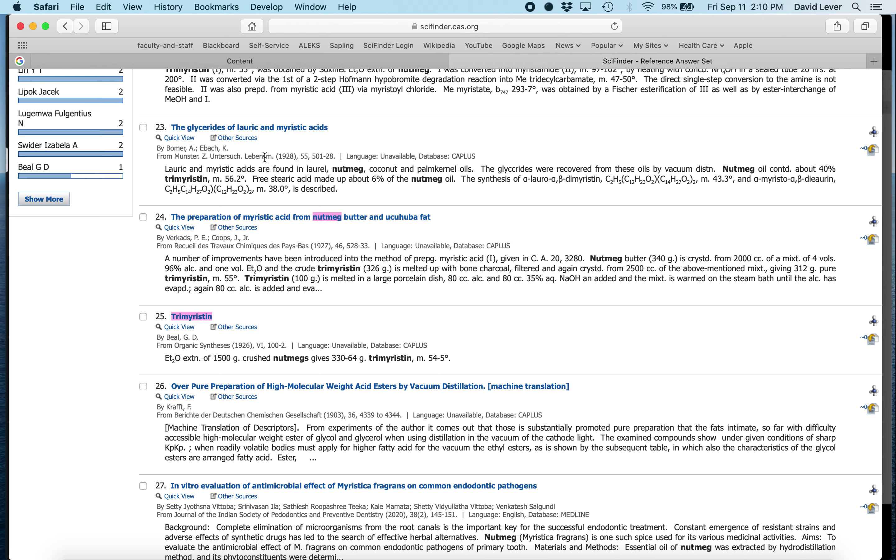
Make the German paper item available to students in Blackboard, then return to the SciFinder results
click(347, 65)
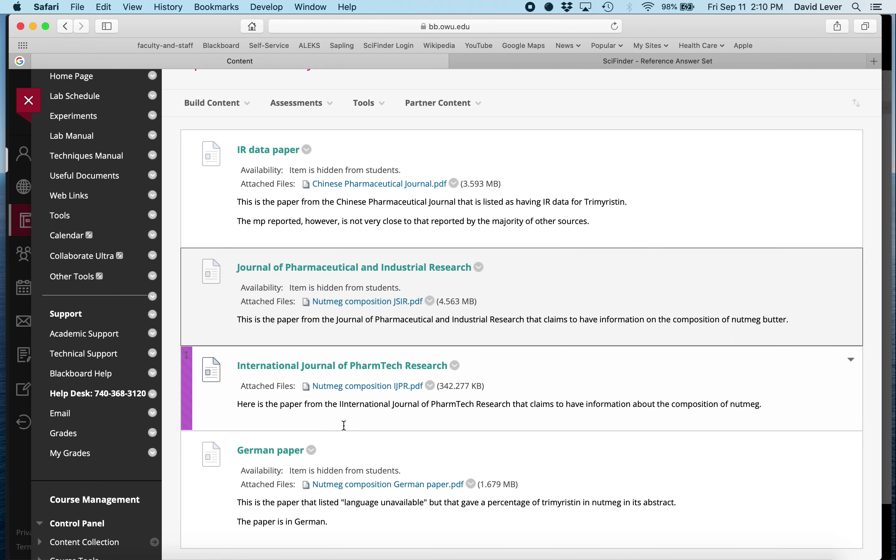
click(312, 451)
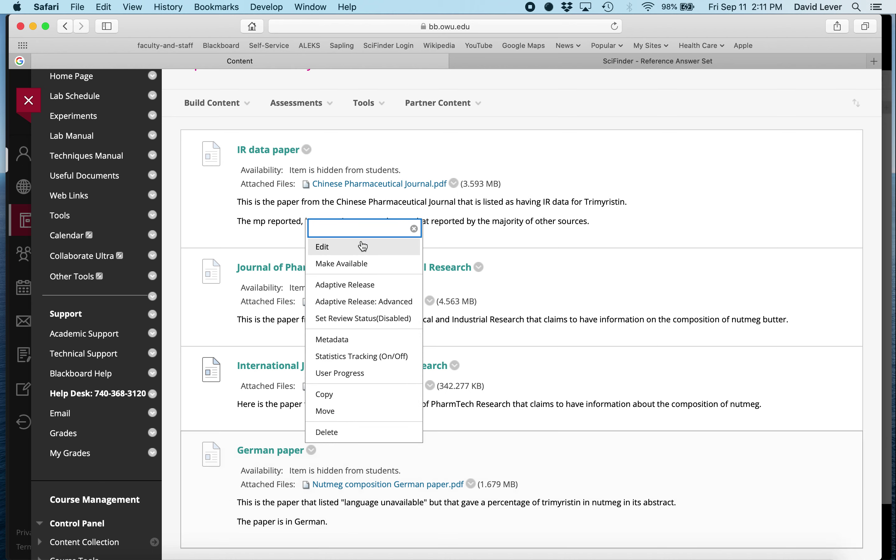
click(339, 268)
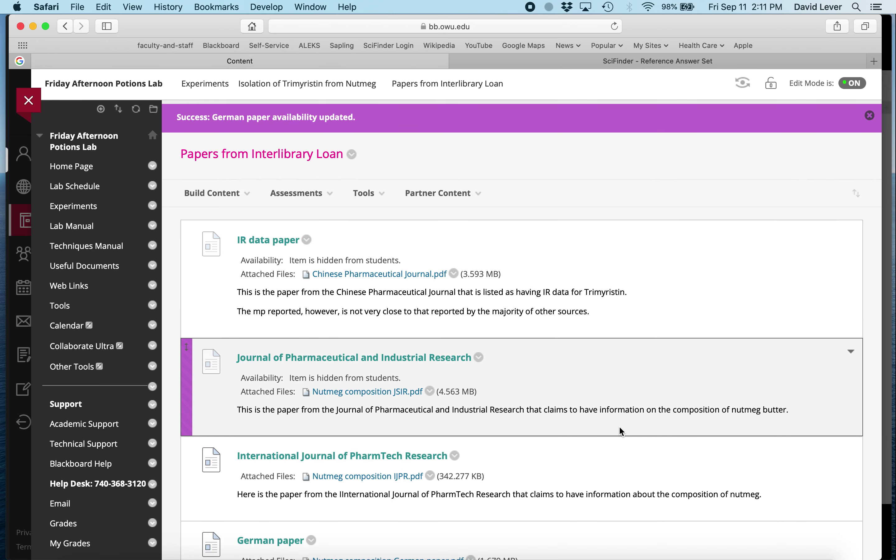
scroll(619, 426, down, 5)
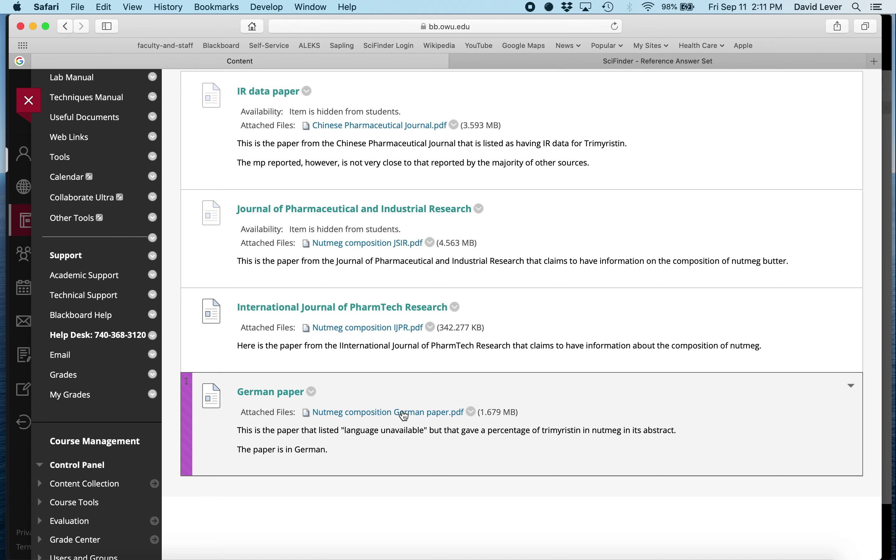
scroll(403, 416, up, 5)
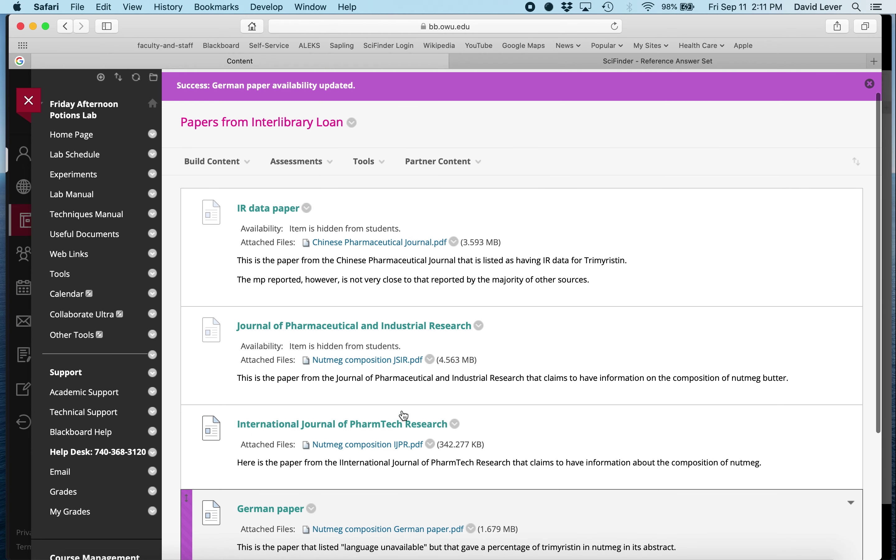
click(632, 63)
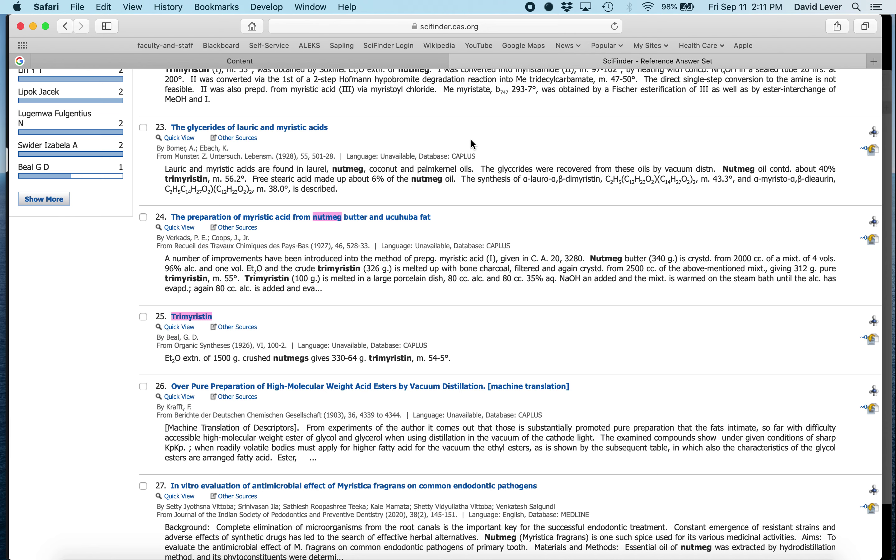
Switch to Desktop 3 to show the Finder Trimyristin literature folder
scroll(472, 141, up, 8)
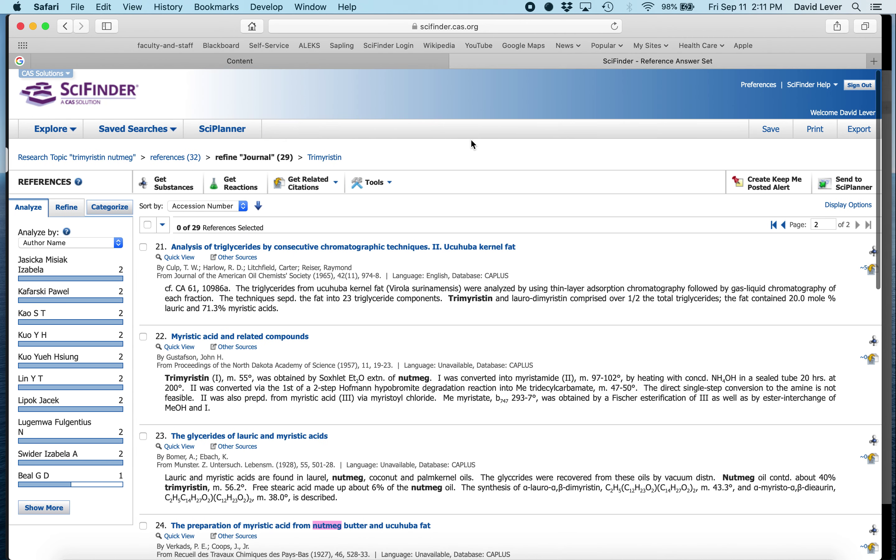
key(ctrl+Up)
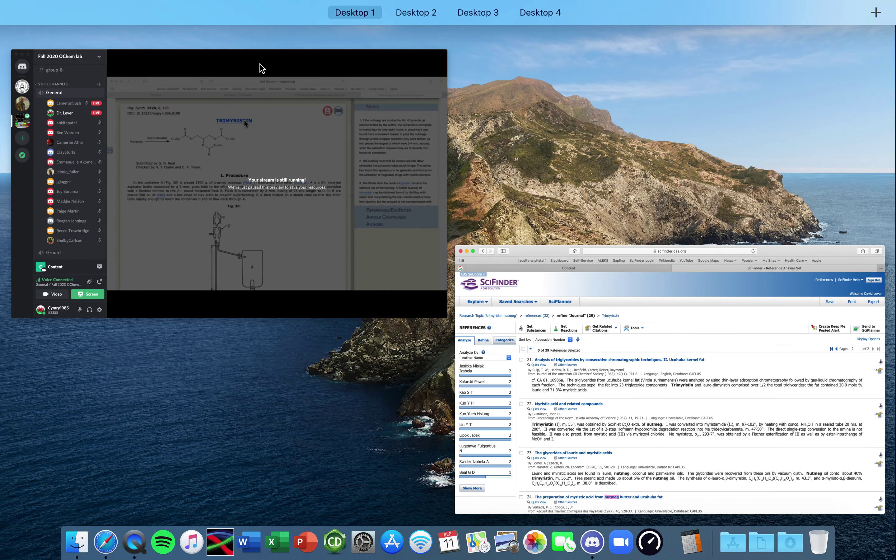
click(404, 258)
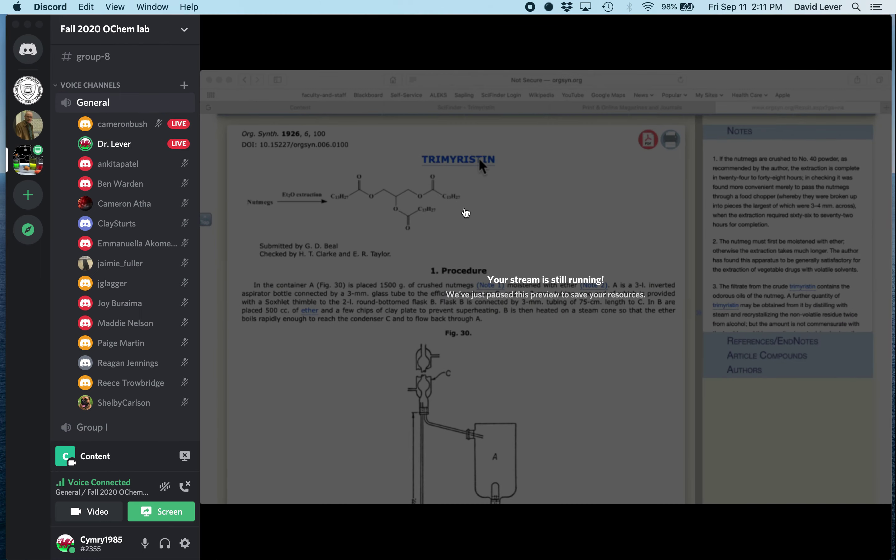
key(ctrl+Up)
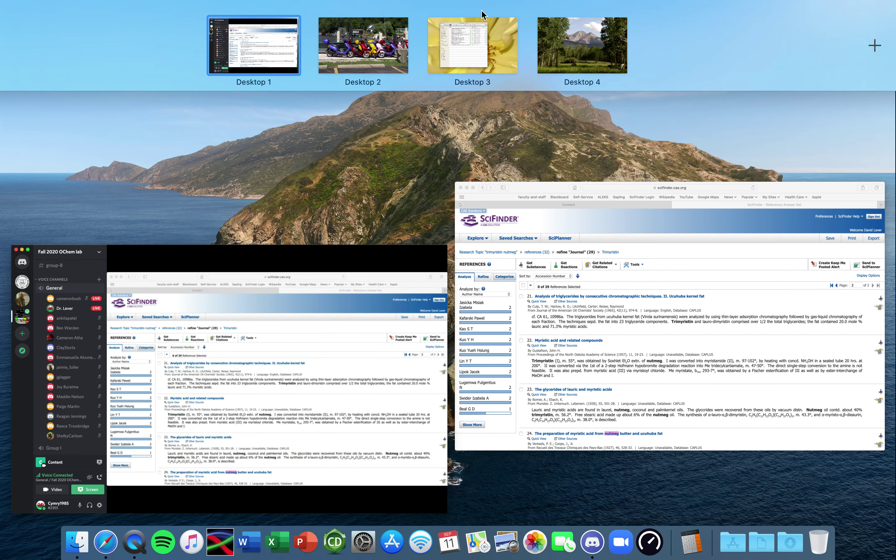
click(476, 39)
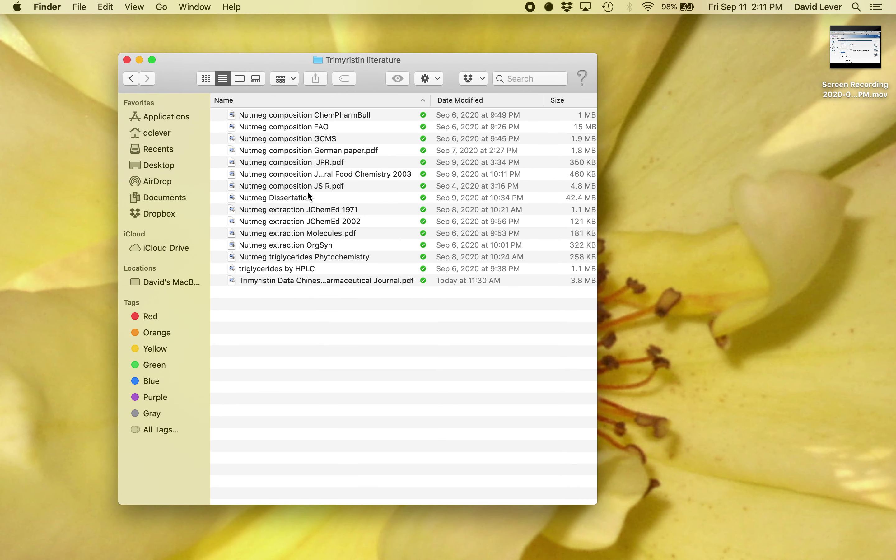
Open Nutmeg composition German paper.pdf in Preview and view its first page
click(344, 151)
double_click(341, 148)
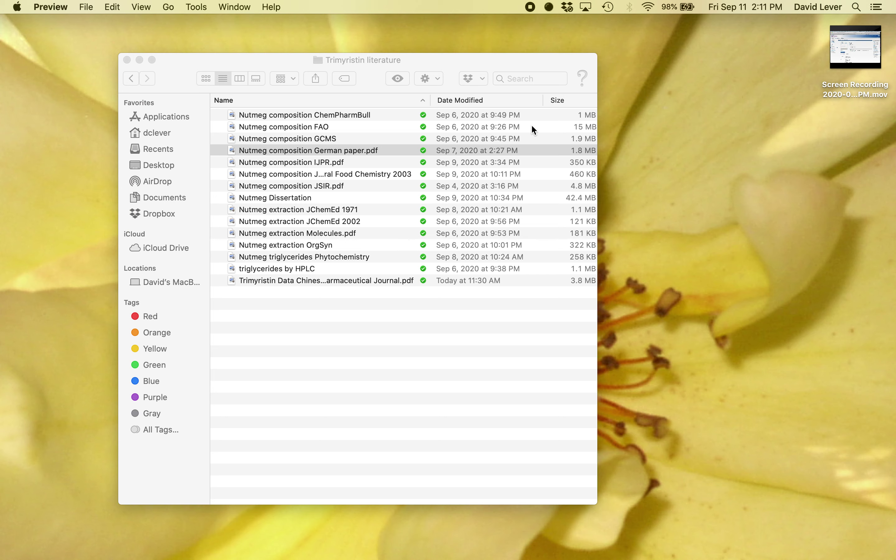
scroll(495, 255, down, 2)
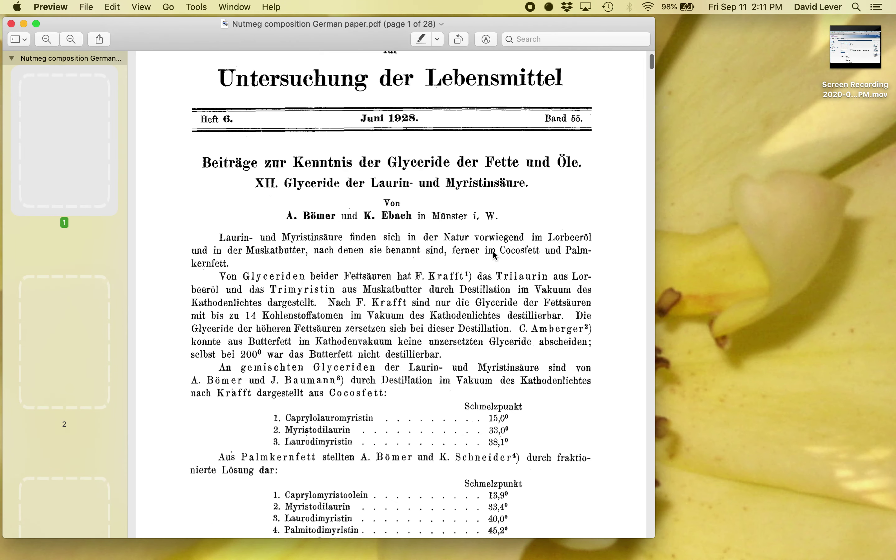
scroll(546, 184, down, 2)
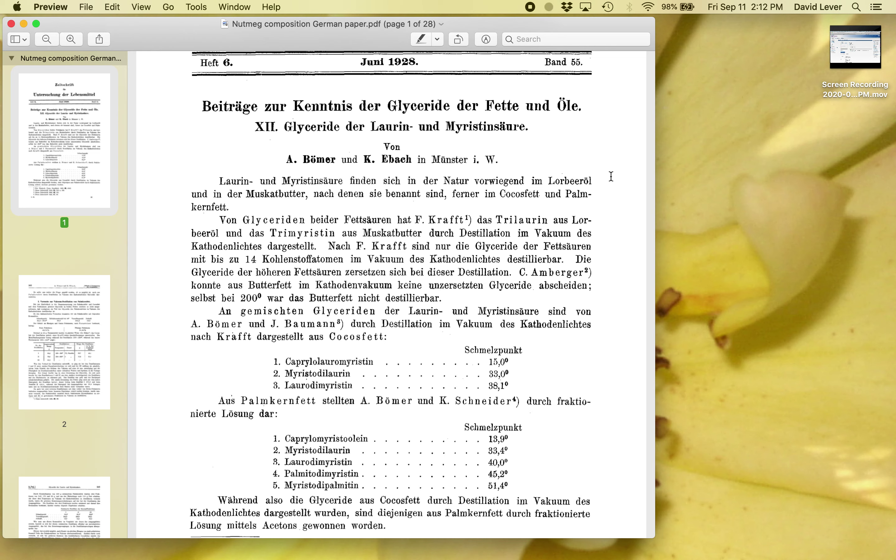
scroll(579, 206, down, 10)
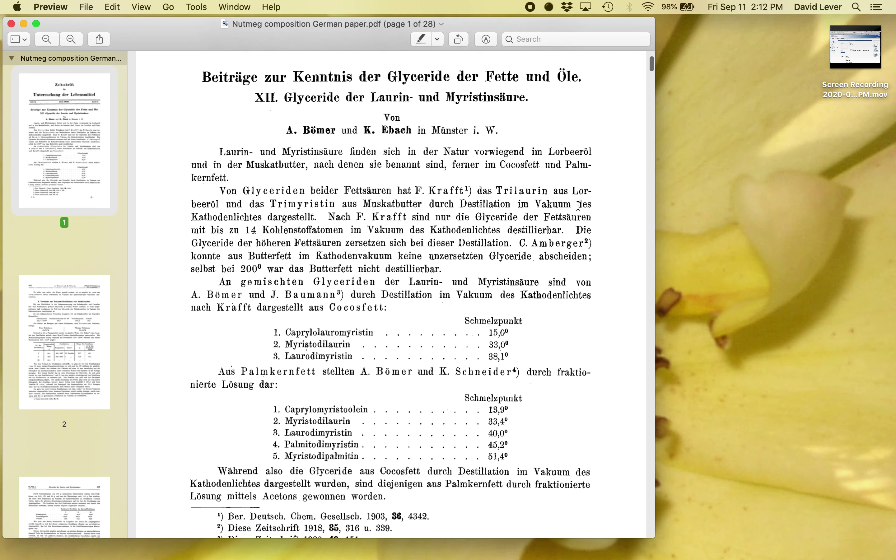
Scroll the PDF to the 'III. Glyceride der Muskatbutter' heading on page 11
scroll(579, 206, down, 15)
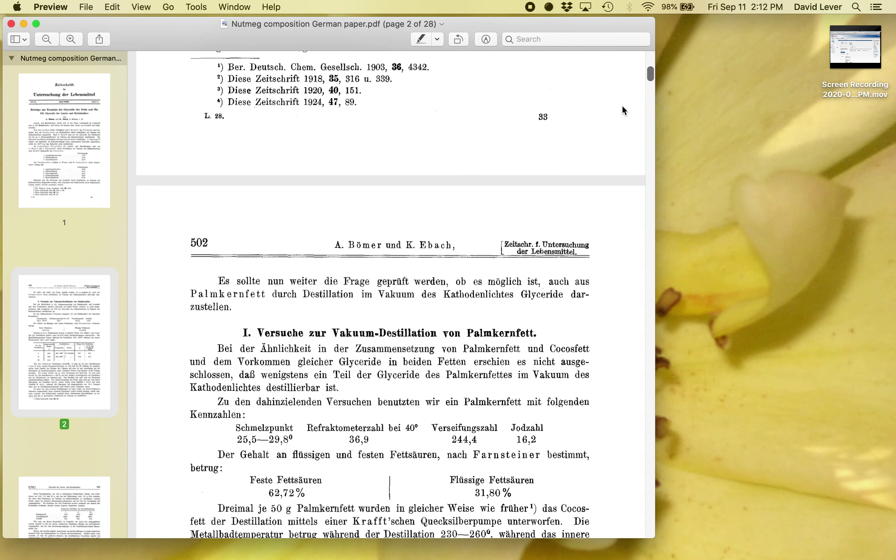
scroll(561, 150, down, 20)
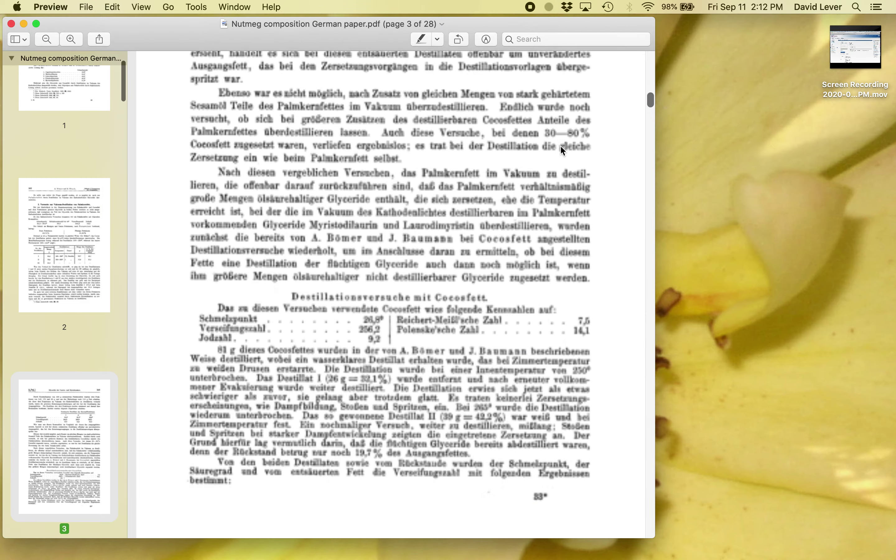
scroll(561, 147, down, 20)
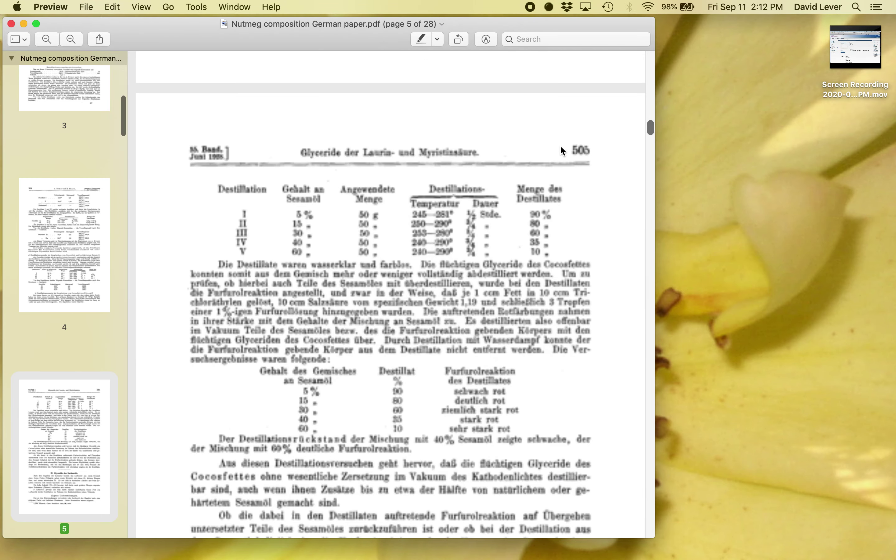
scroll(560, 145, down, 20)
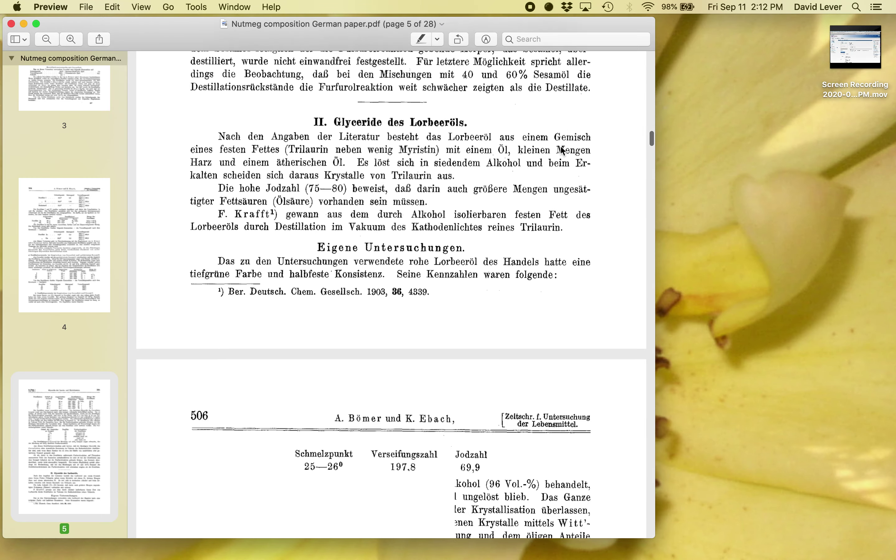
scroll(561, 151, down, 20)
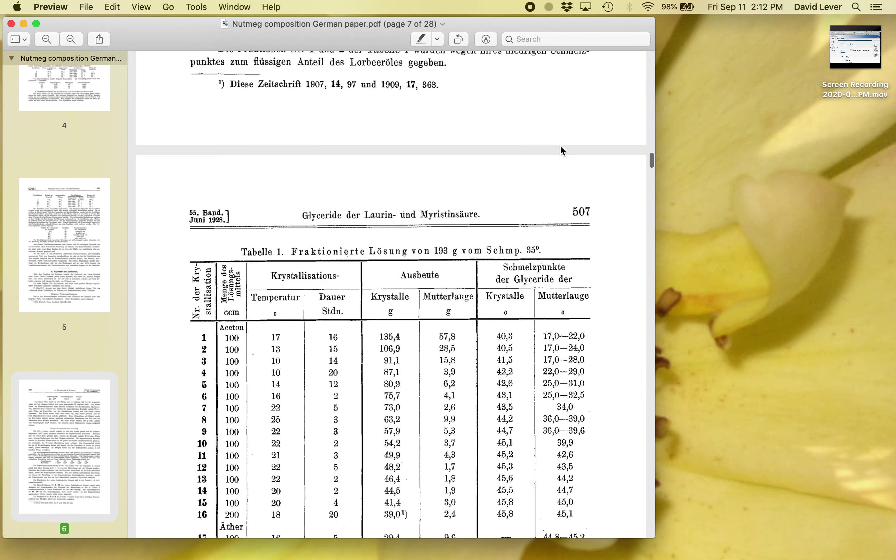
scroll(561, 151, down, 20)
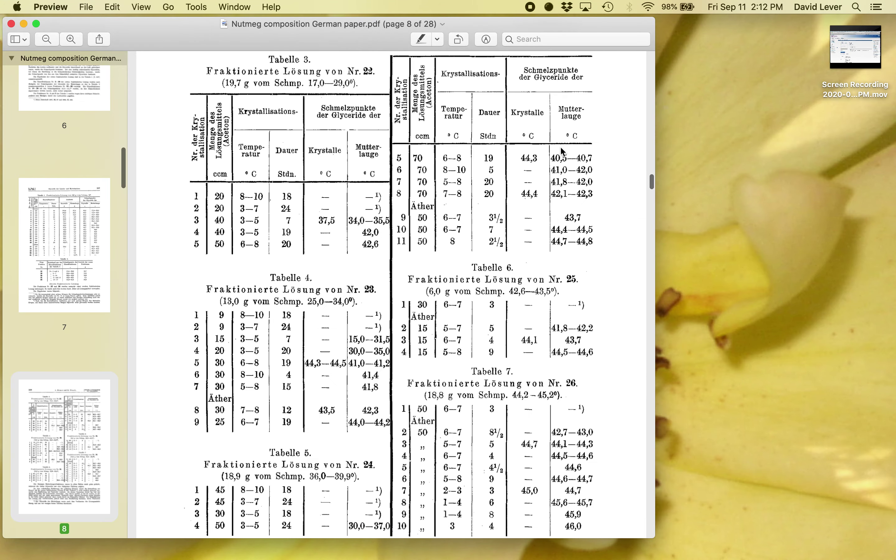
scroll(561, 152, down, 20)
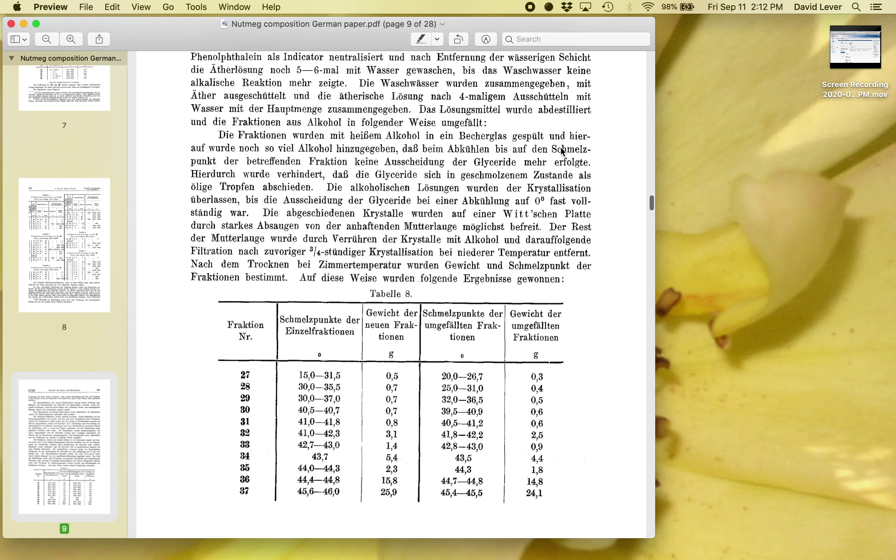
scroll(561, 151, down, 20)
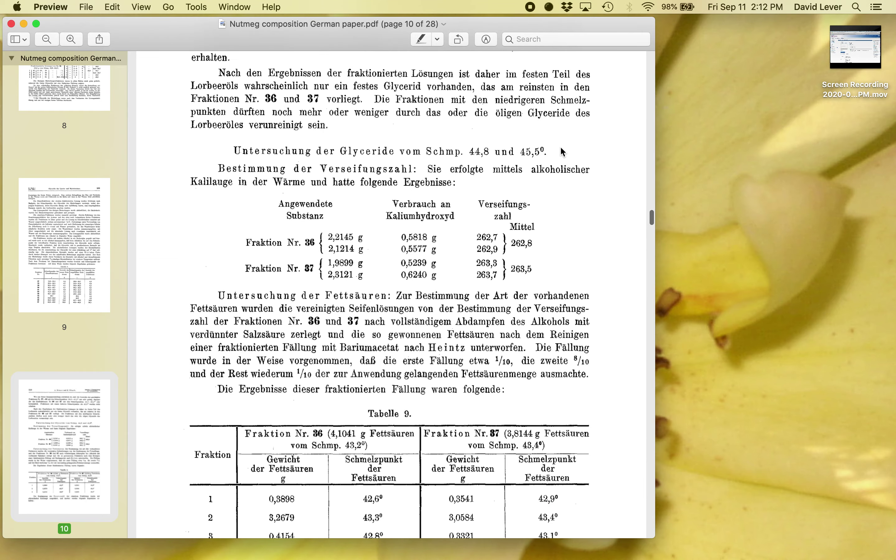
scroll(562, 151, down, 20)
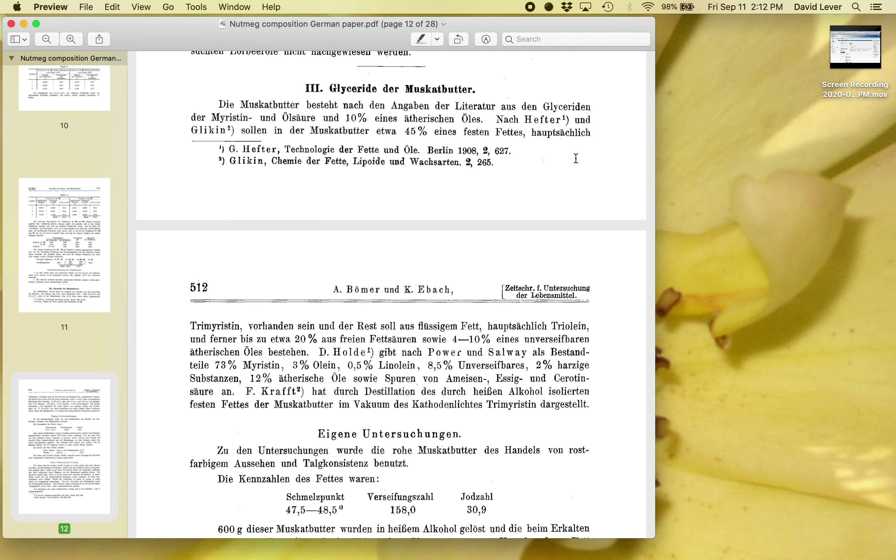
scroll(576, 158, up, 15)
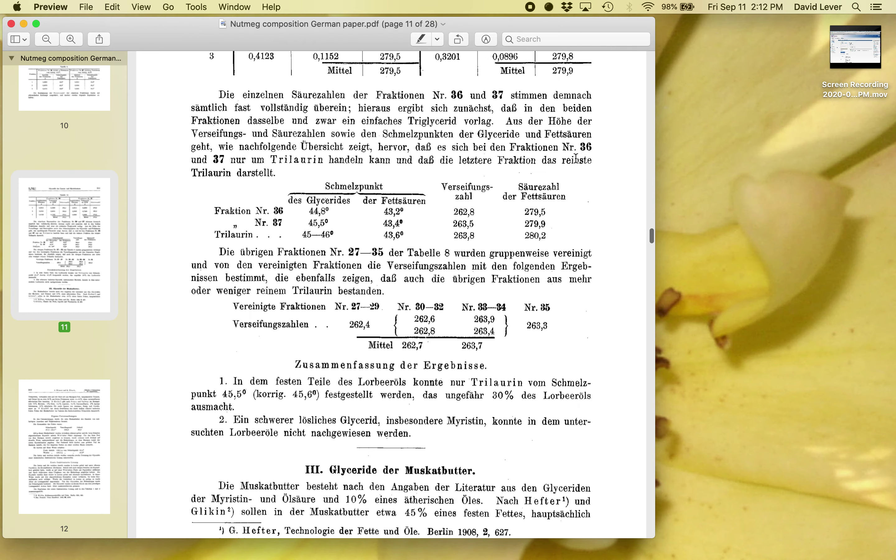
scroll(576, 158, down, 8)
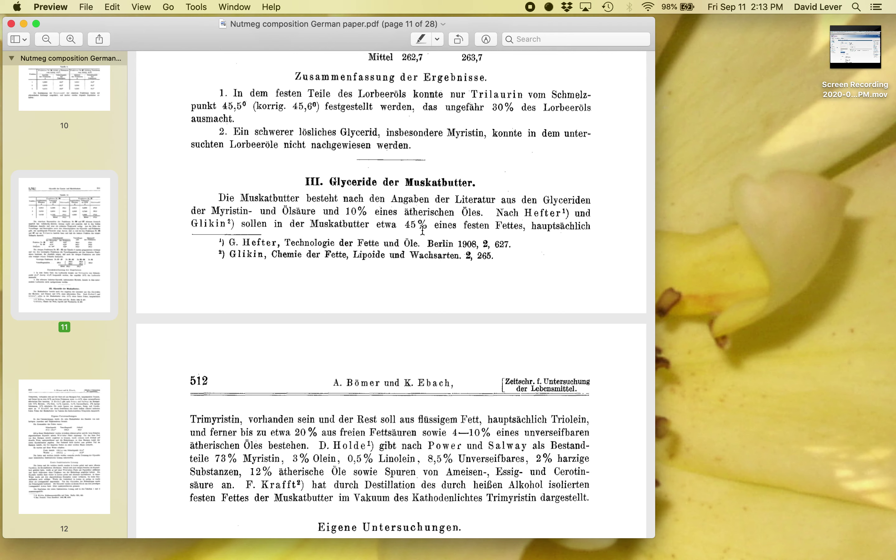
Look through the nutmeg-butter pages, then scroll back up to the 1928 title page
scroll(422, 230, down, 2)
scroll(422, 231, down, 4)
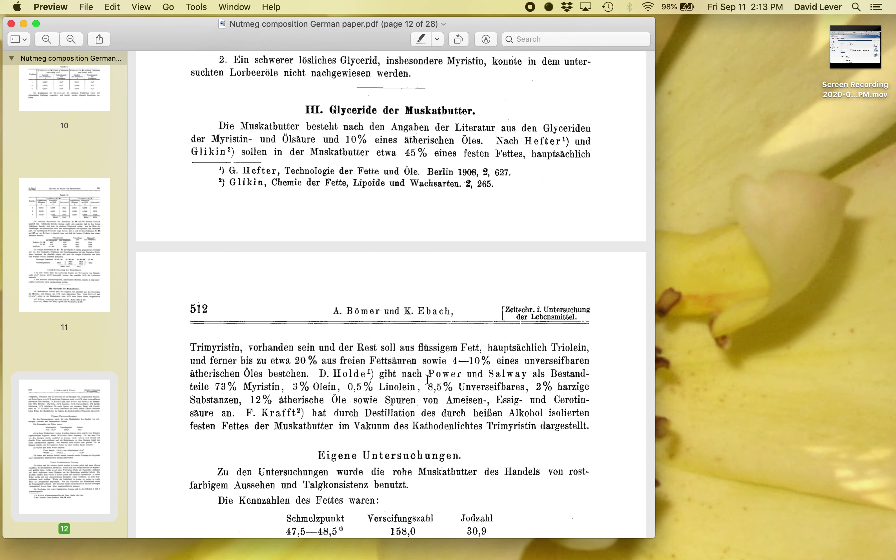
scroll(428, 379, up, 12)
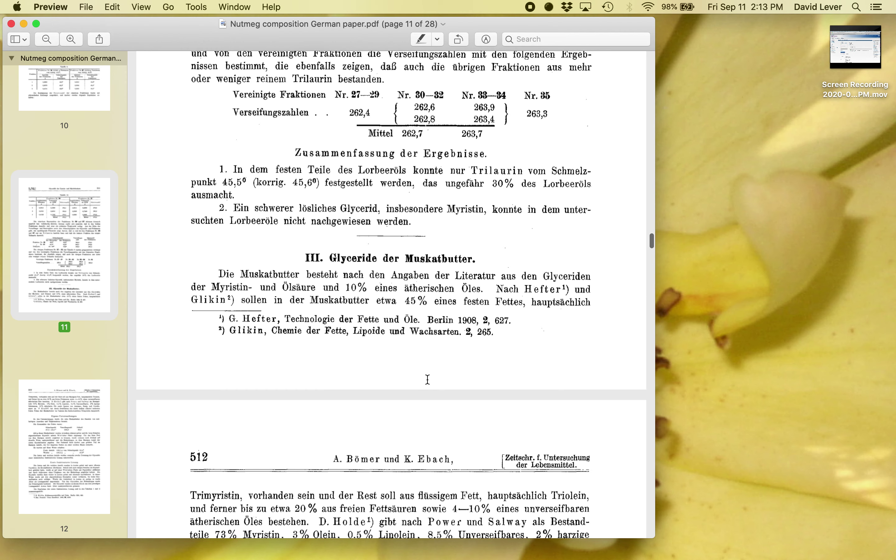
scroll(428, 380, down, 10)
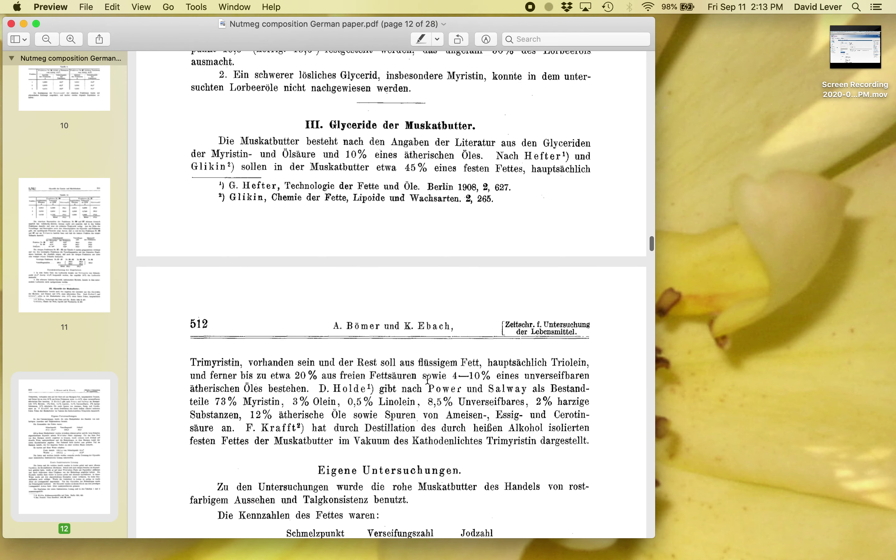
scroll(428, 379, down, 11)
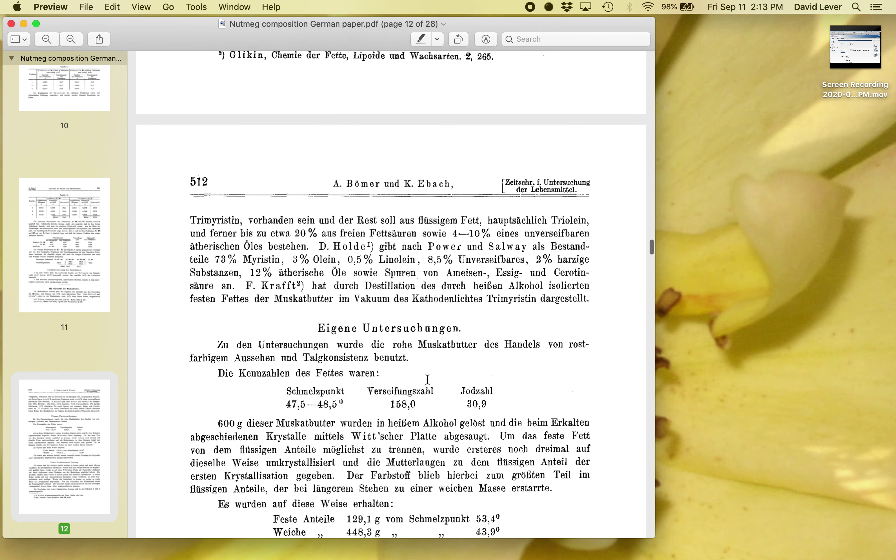
scroll(428, 380, down, 4)
scroll(428, 379, up, 12)
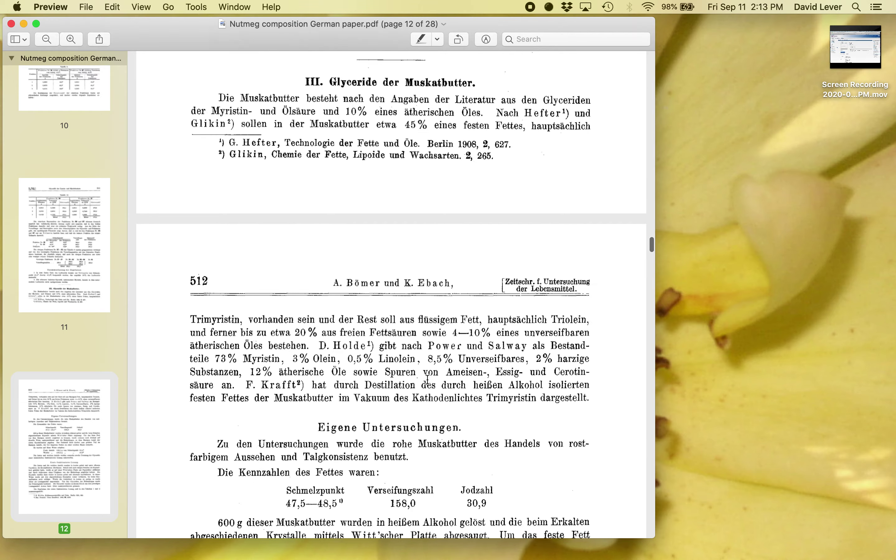
scroll(427, 379, up, 20)
scroll(425, 379, up, 20)
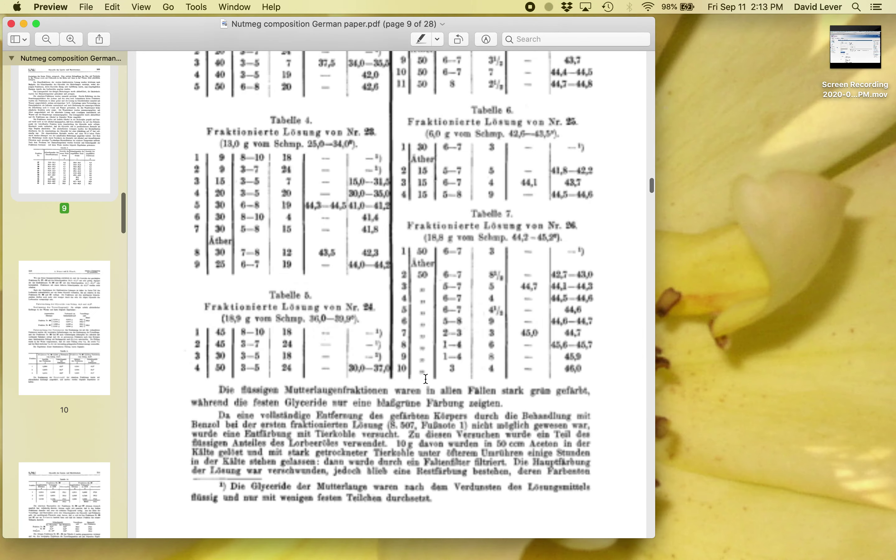
scroll(425, 379, up, 20)
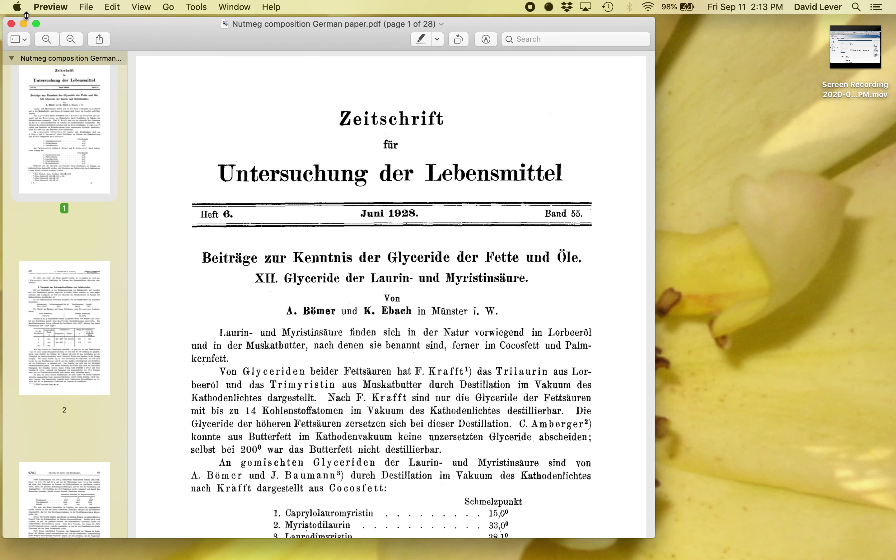
Close the German paper PDF in Preview
click(11, 24)
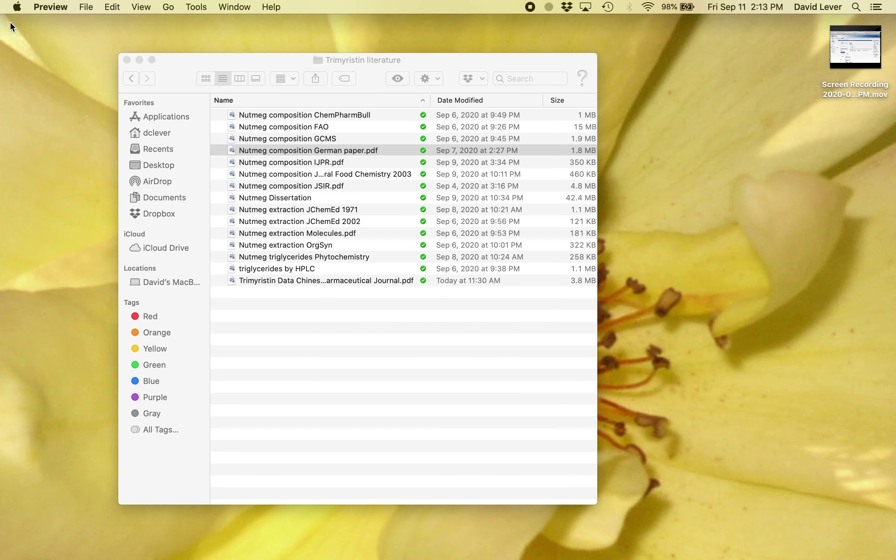
key(ctrl+Right)
key(ctrl+Left)
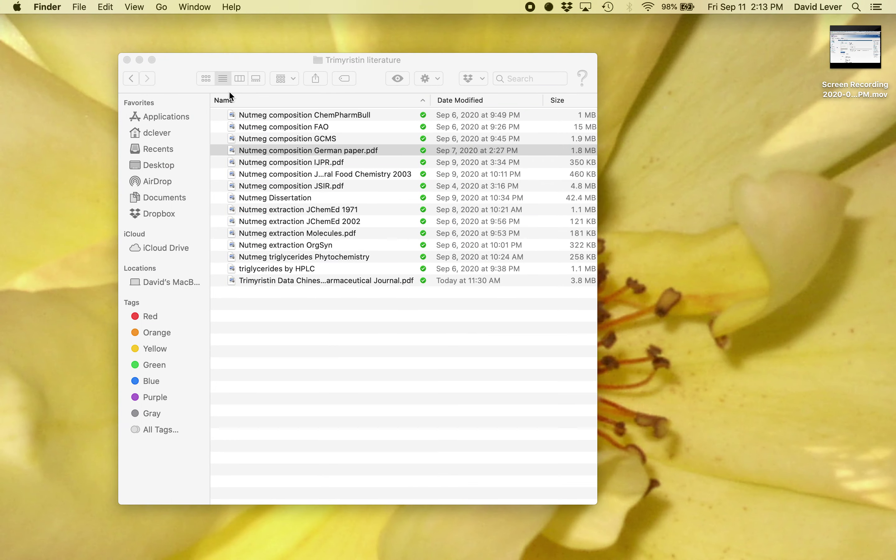
In the Discord call, watch the live SciFinder screen stream full size
key(ctrl+Left)
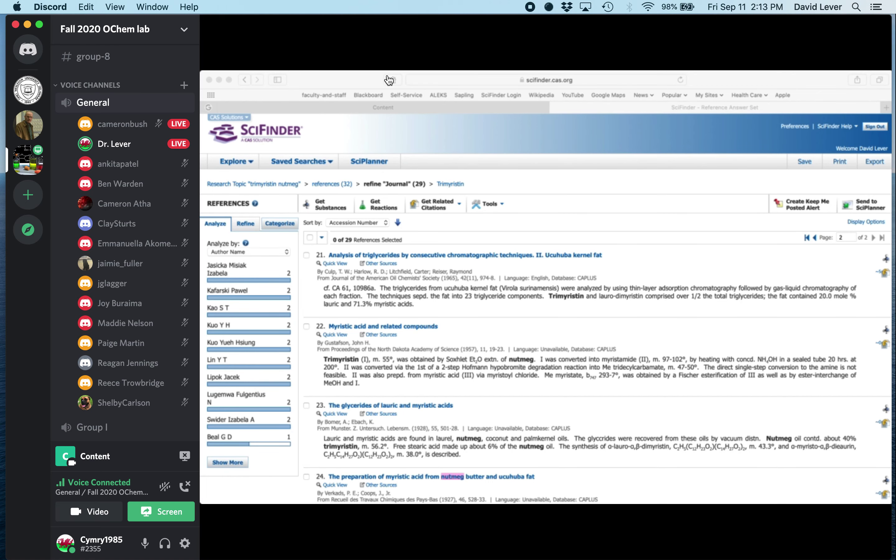
click(337, 80)
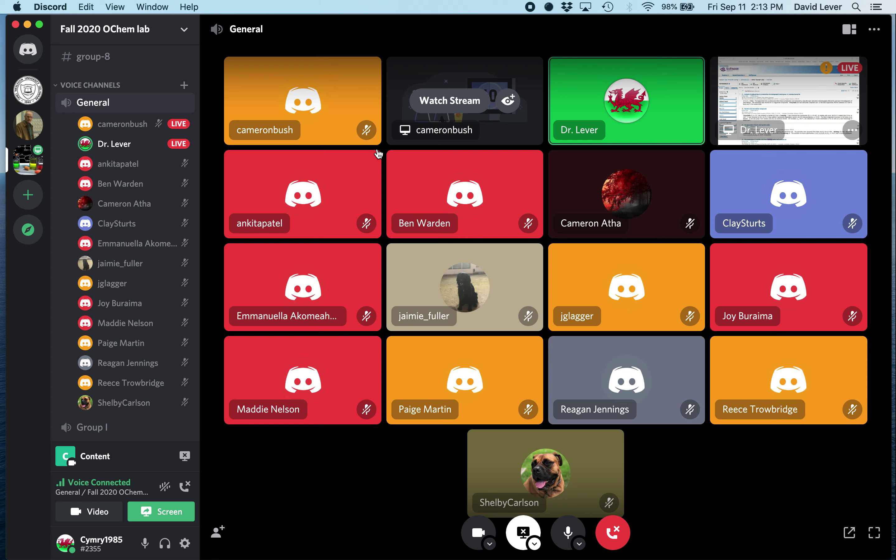
click(780, 71)
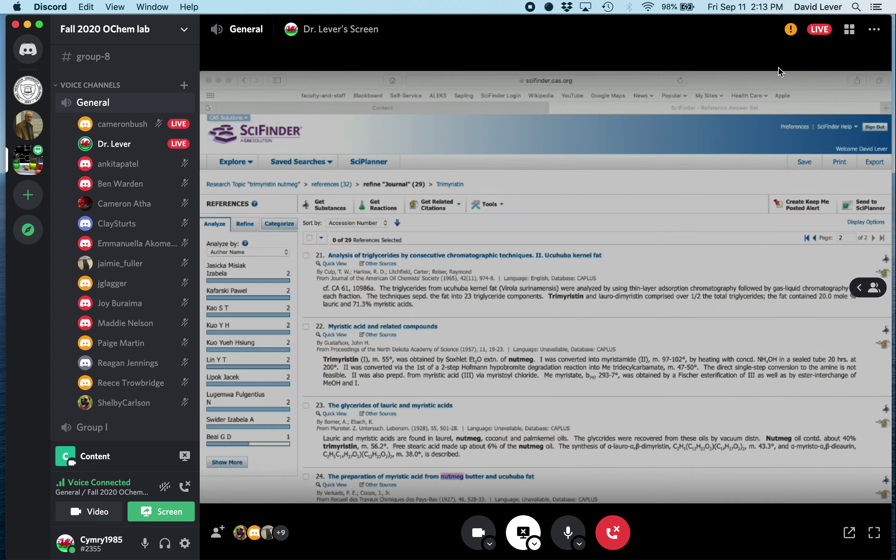